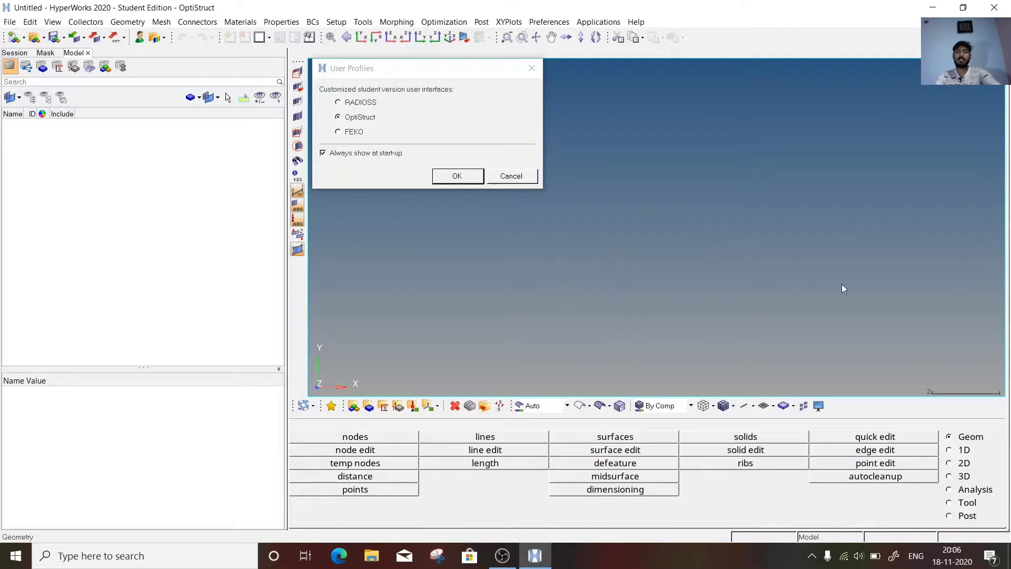
Accept the OptiStruct user profile and open the model file "week 3" from the Hyper mesh assignment folder
click(457, 179)
click(458, 178)
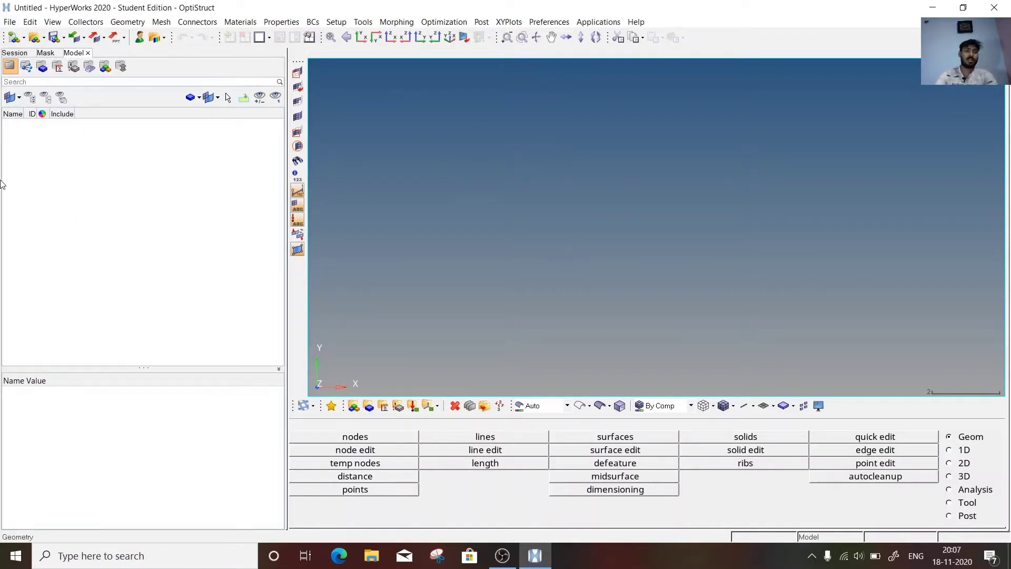
click(10, 23)
mouse_move(11, 41)
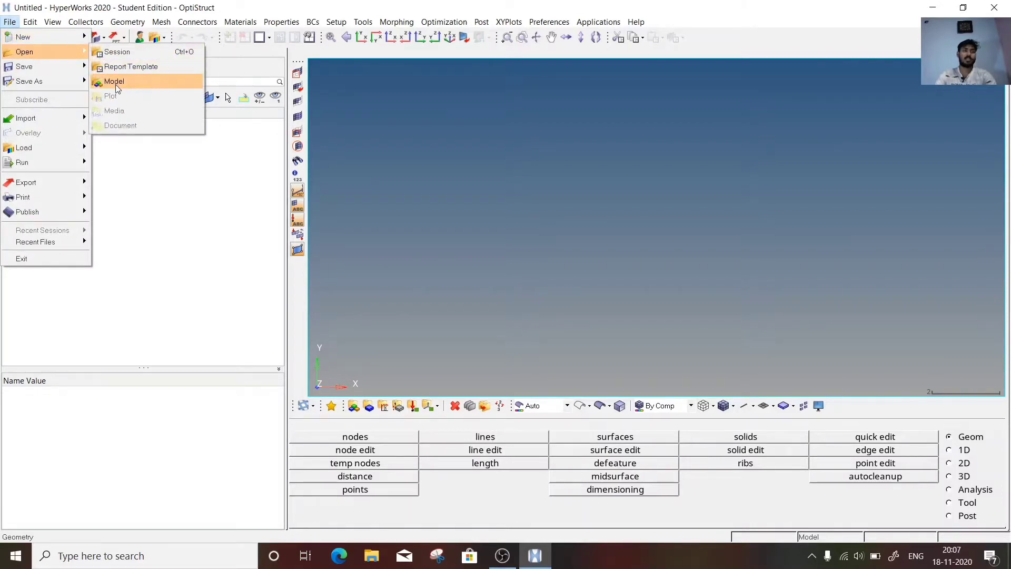
click(116, 82)
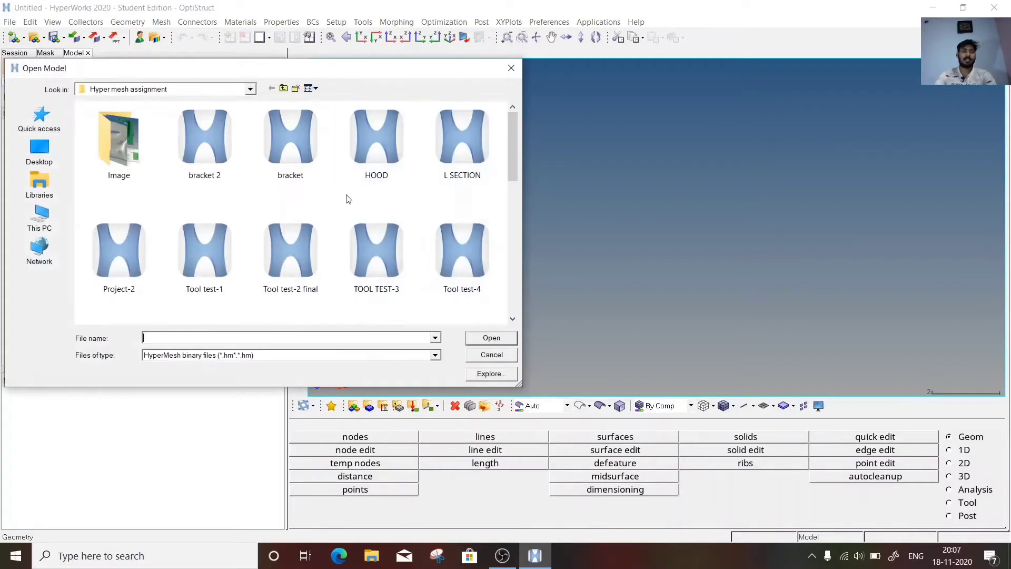
scroll(348, 199, down, 2)
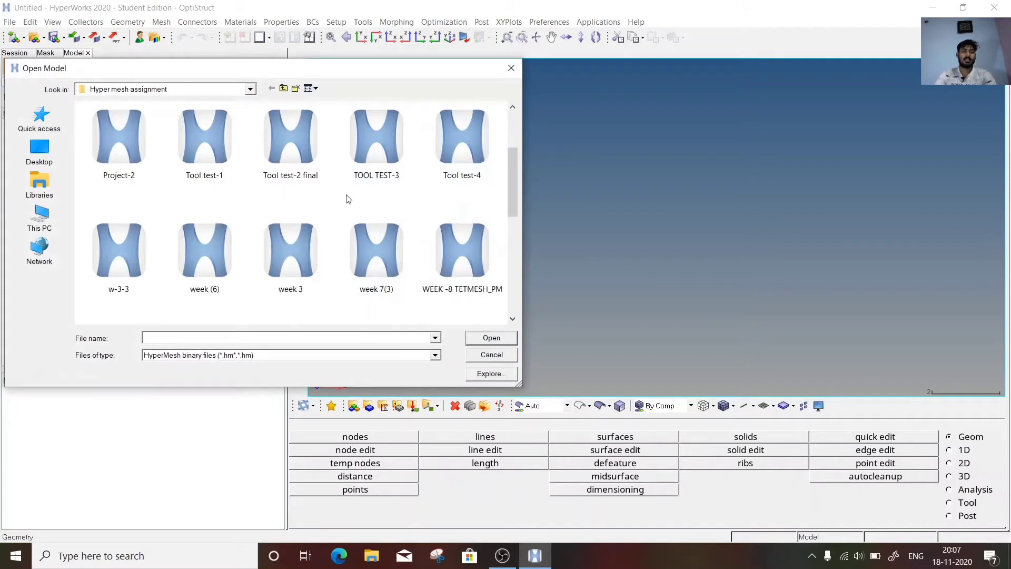
click(299, 245)
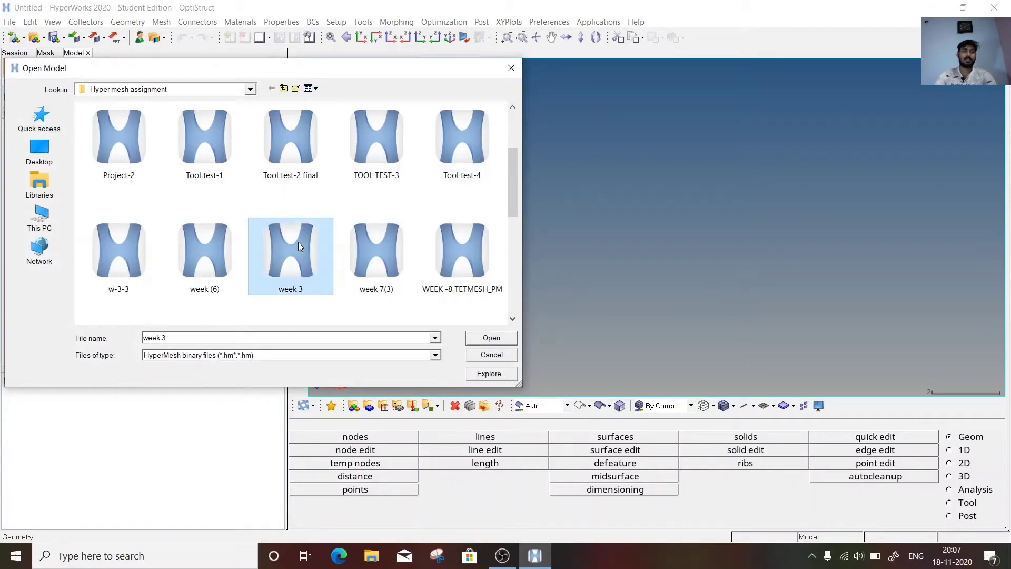
click(490, 339)
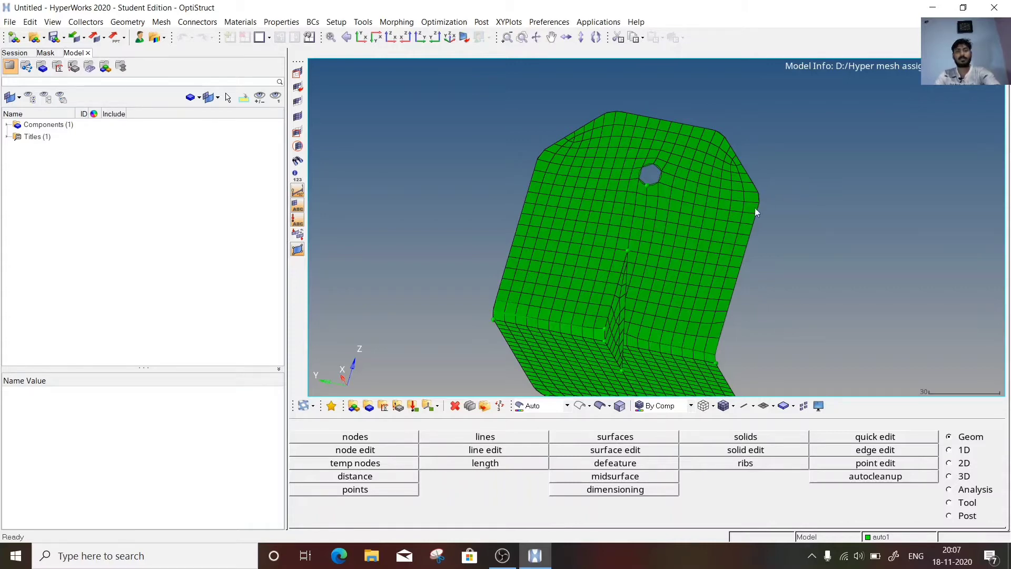
Examine the meshed bracket at different magnifications, from the whole part to the elements around the rib
scroll(698, 224, down, 5)
scroll(697, 224, up, 5)
scroll(697, 224, down, 3)
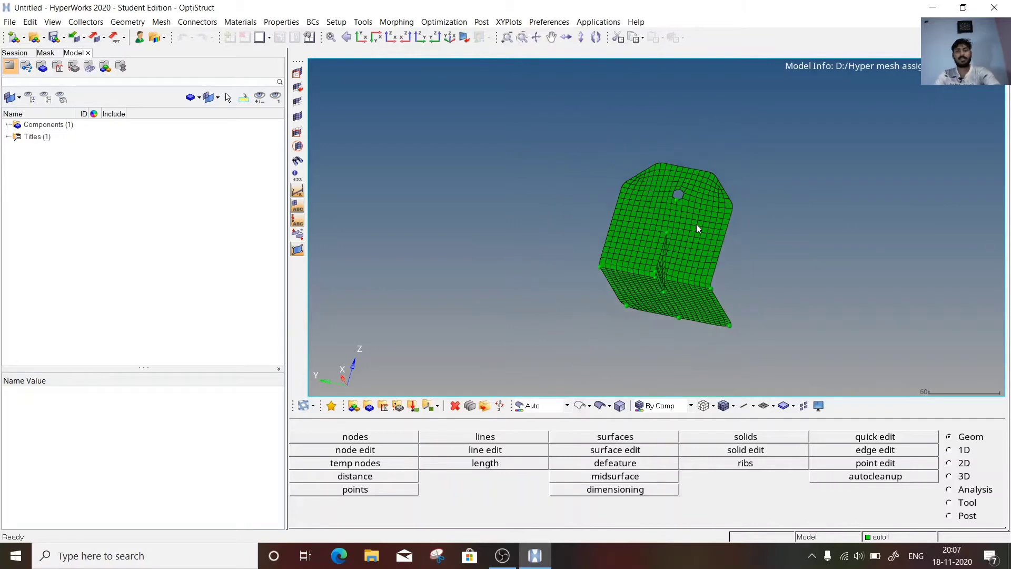
scroll(696, 223, up, 4)
scroll(697, 224, down, 5)
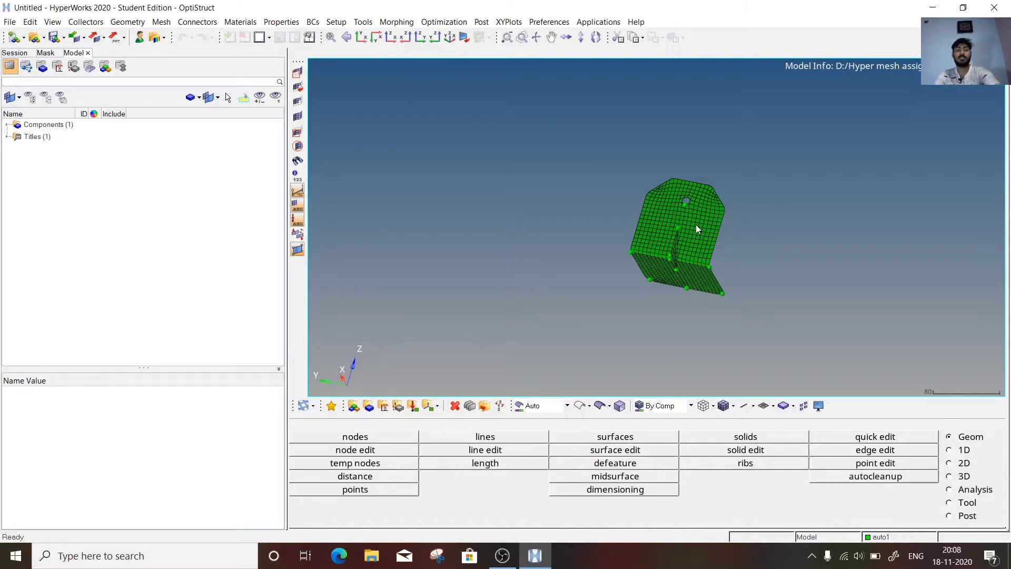
scroll(697, 226, up, 4)
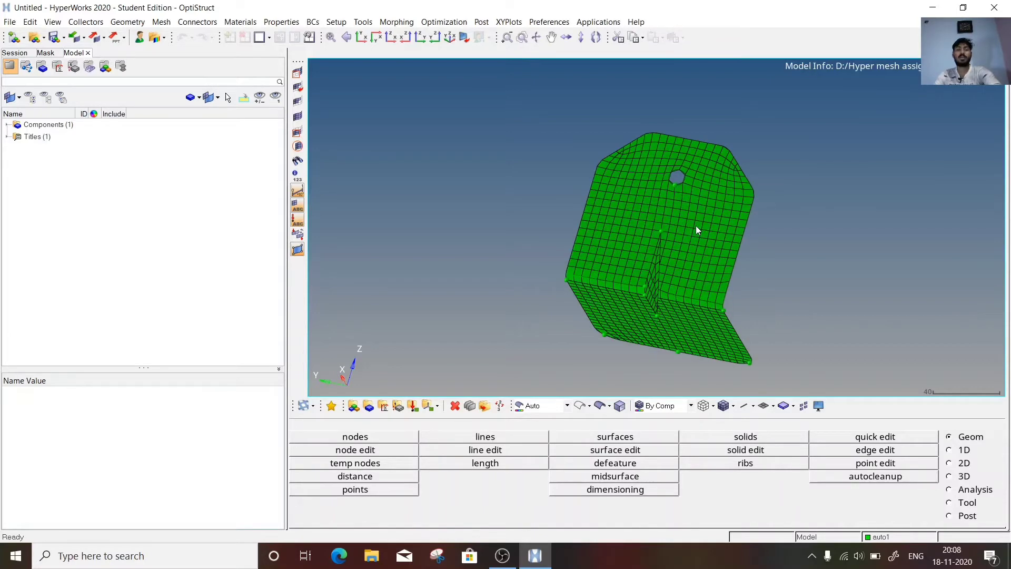
scroll(697, 225, down, 3)
scroll(696, 230, up, 5)
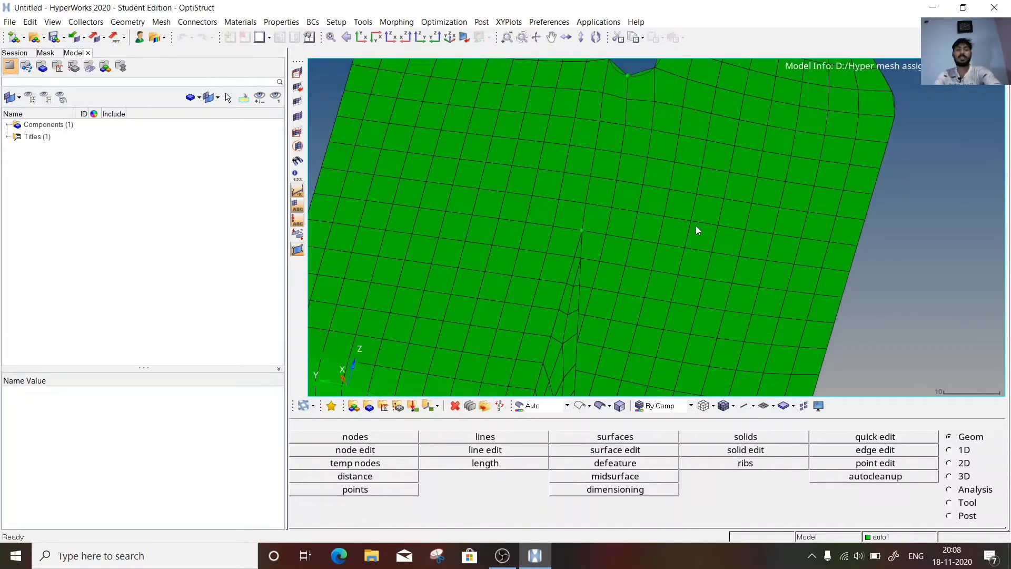
scroll(696, 227, down, 5)
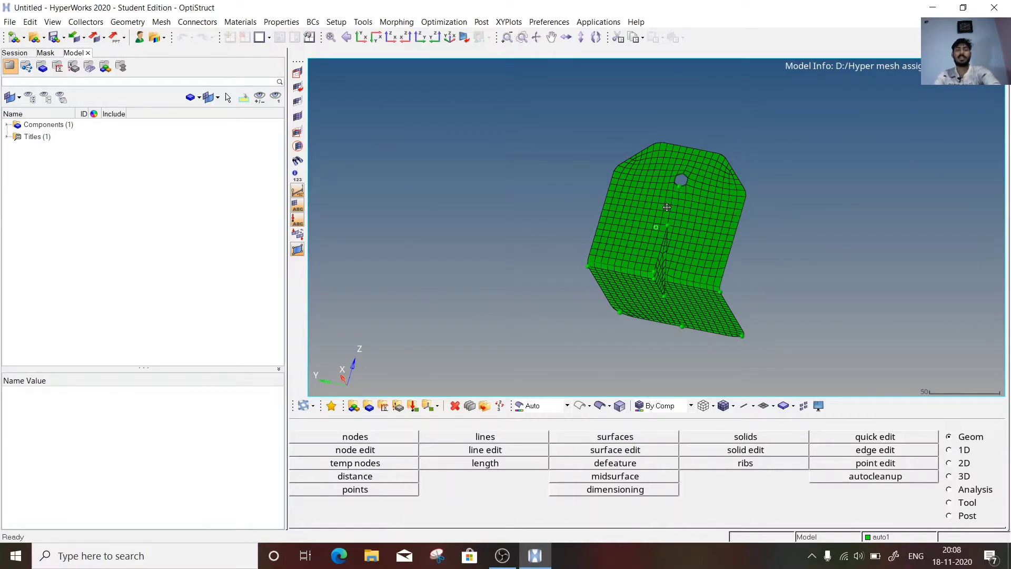
Examine the bracket from several sides by orbiting and panning around both plates and the rib
ctrl+drag(667, 207, 612, 199)
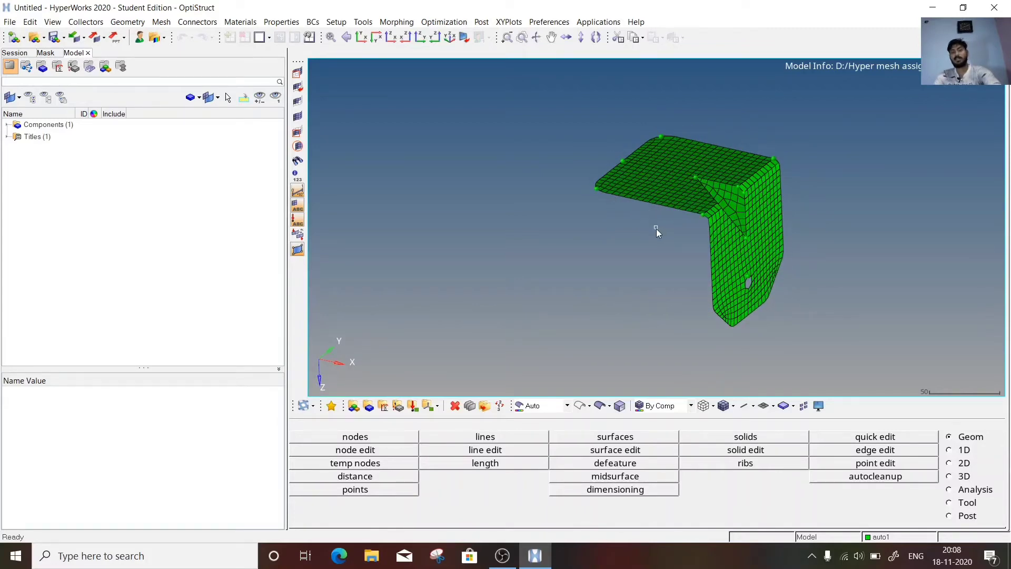
ctrl+drag(677, 185, 550, 315)
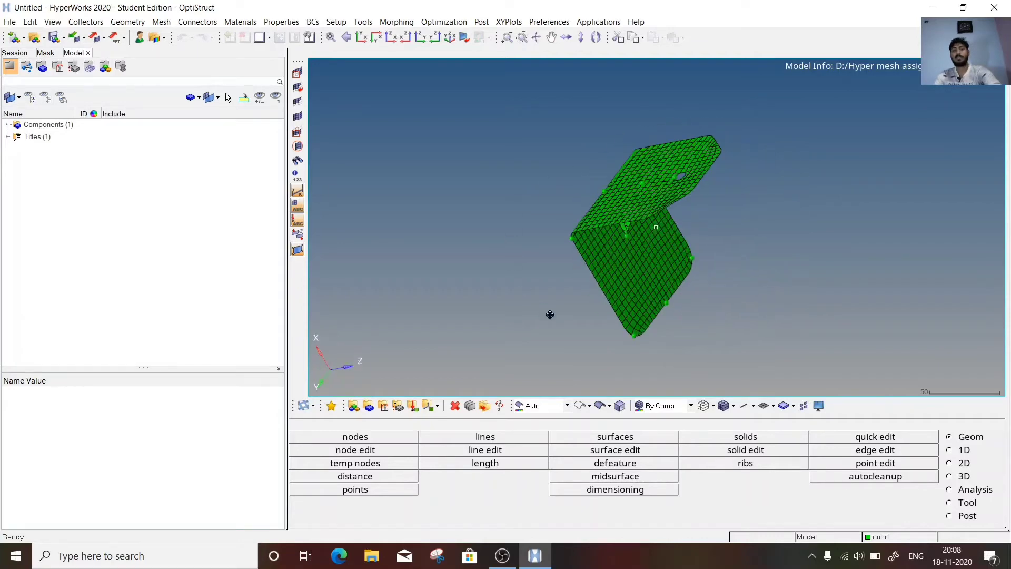
ctrl+drag(738, 220, 620, 167)
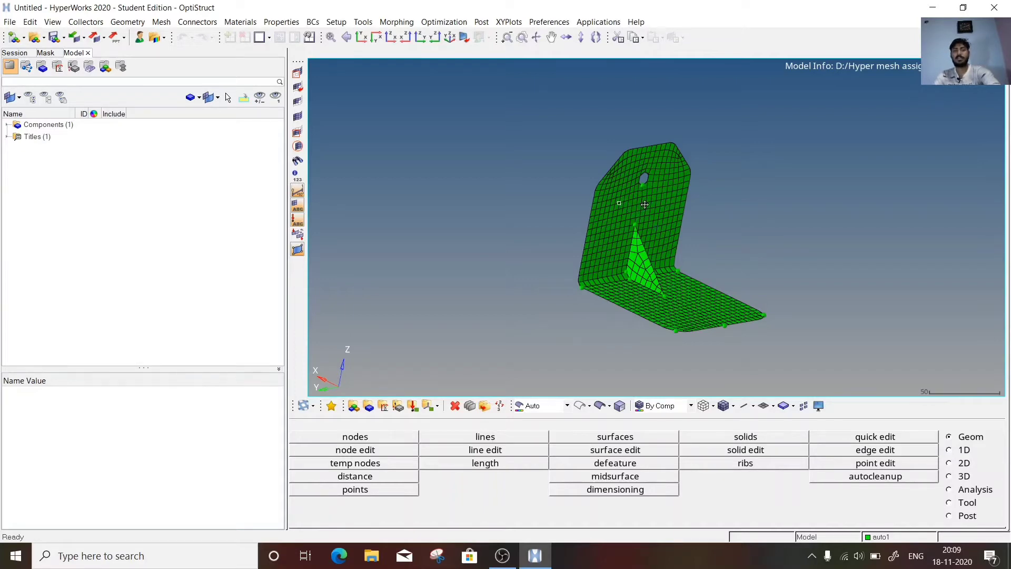
ctrl+drag(645, 204, 476, 164)
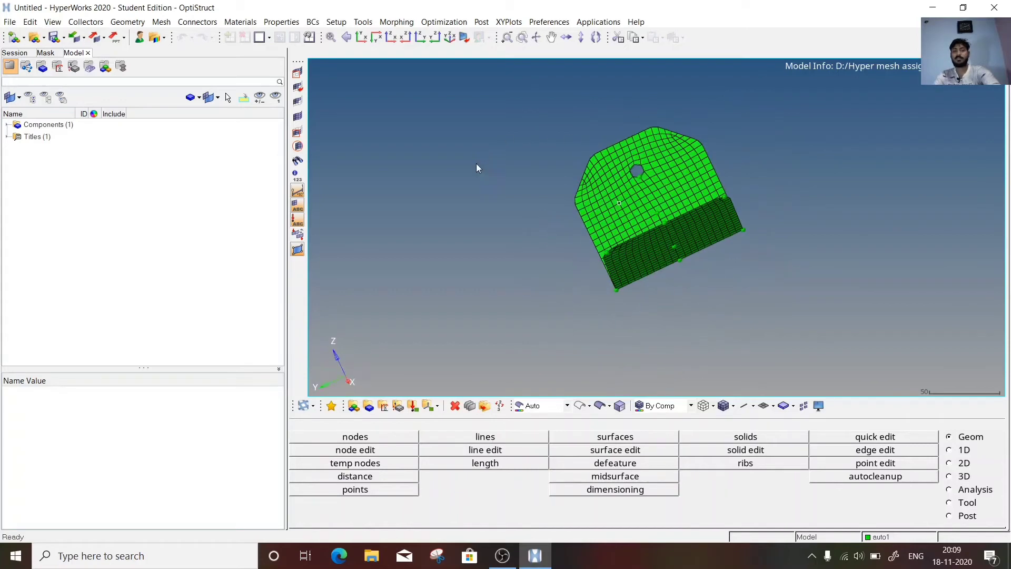
ctrl+scroll(656, 186, up, 3)
ctrl+scroll(656, 185, down, 3)
mouse_move(593, 203)
ctrl+mouse_down()
mouse_move(697, 219)
mouse_move(605, 215)
ctrl+mouse_up()
ctrl+scroll(604, 215, down, 3)
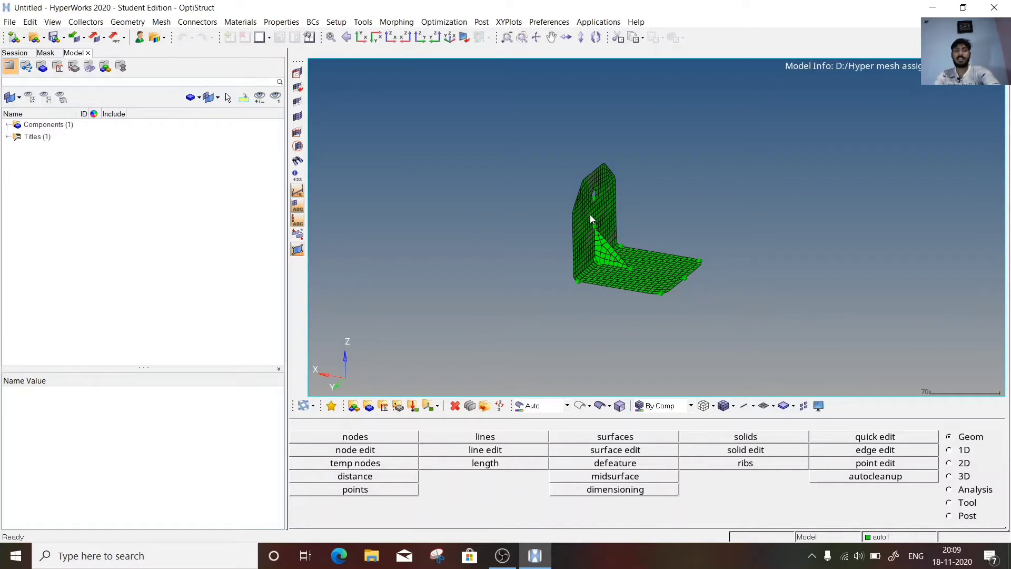
ctrl+right_drag(589, 214, 591, 135)
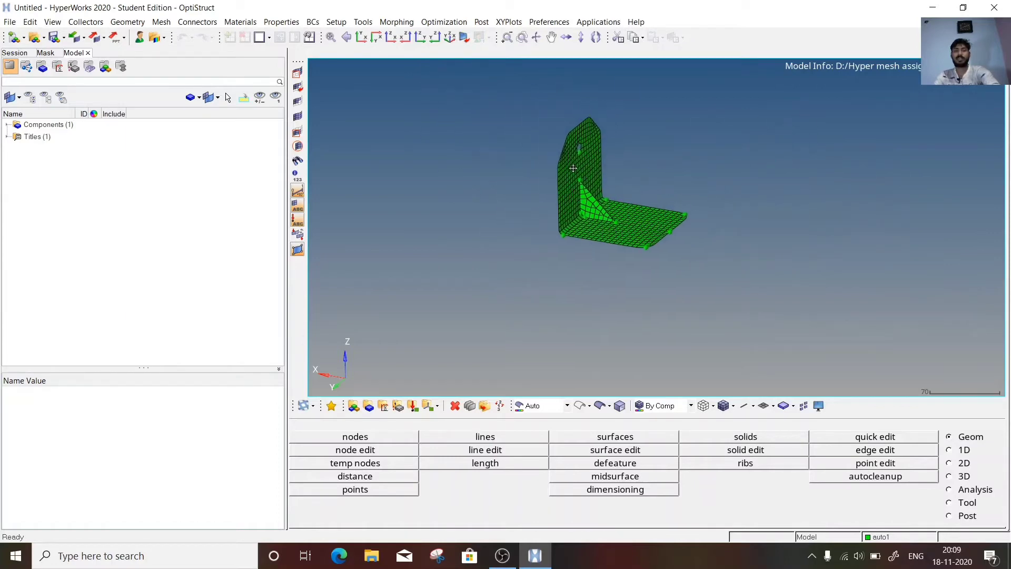
ctrl+drag(591, 204, 571, 168)
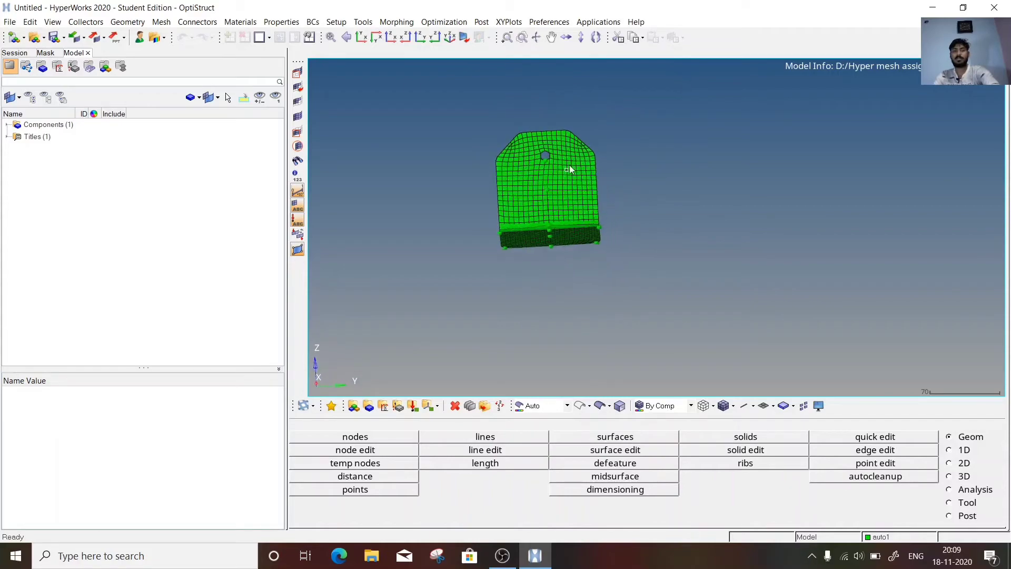
Examine the bracket edge-on from the side, close up and at a distance, and recall the previous view
ctrl+scroll(570, 170, up, 5)
ctrl+scroll(576, 226, down, 3)
ctrl+drag(586, 237, 626, 202)
ctrl+scroll(557, 192, up, 5)
ctrl+scroll(579, 187, down, 5)
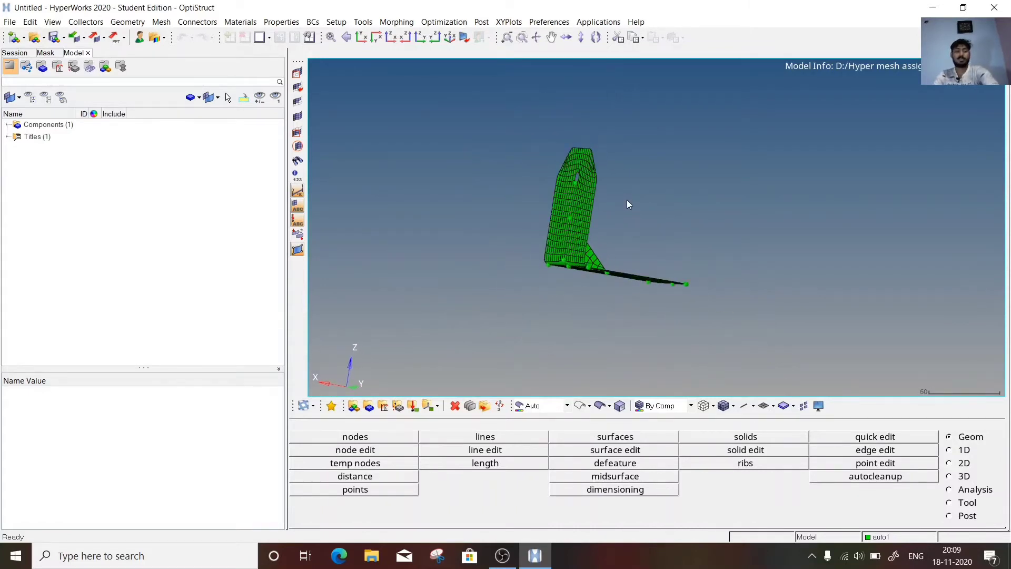
ctrl+drag(626, 200, 627, 200)
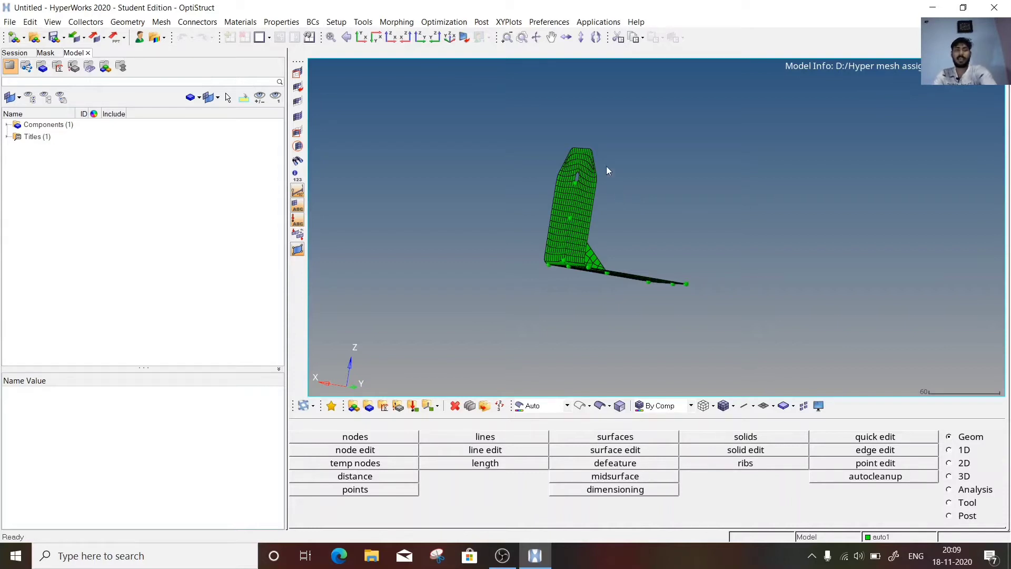
click(346, 38)
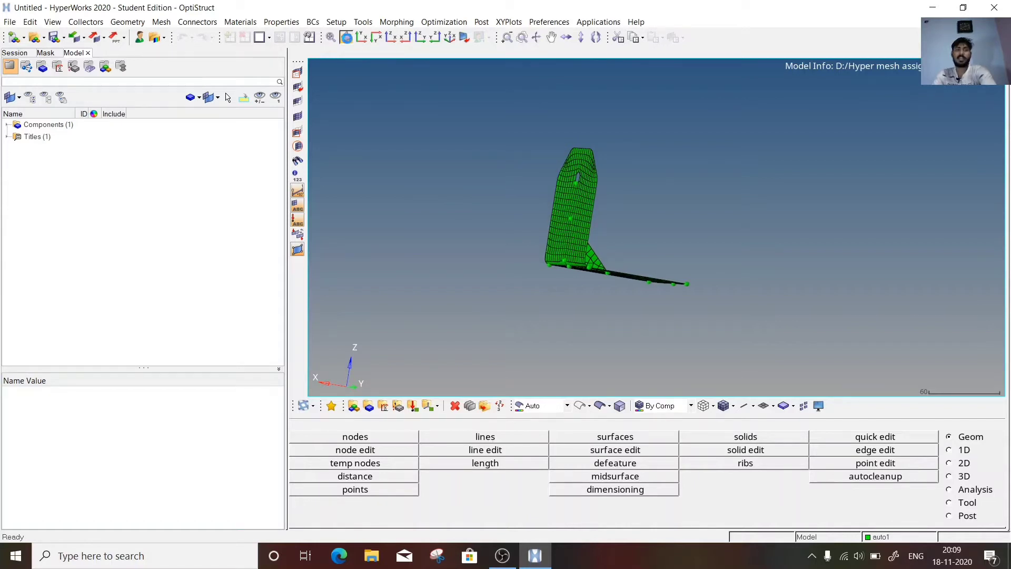
click(346, 38)
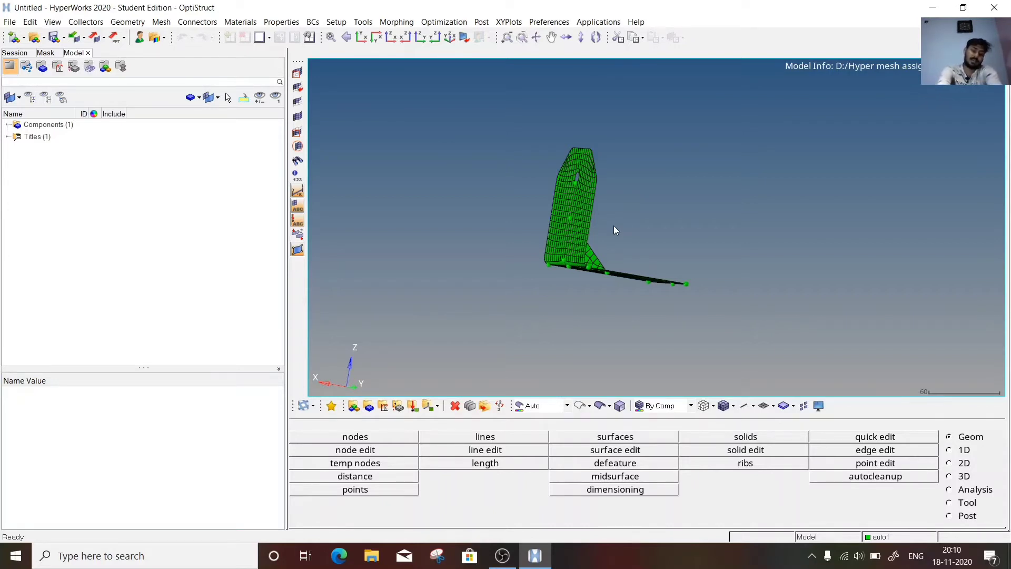
Rotate the bracket in fixed angular increments about the horizontal screen axis until it is upside down
key(Up)
key(Up)
key(Up)
key(Up)
key(Up)
key(Up)
key(Up)
key(Up)
key(Up)
key(Up)
key(Up)
key(Up)
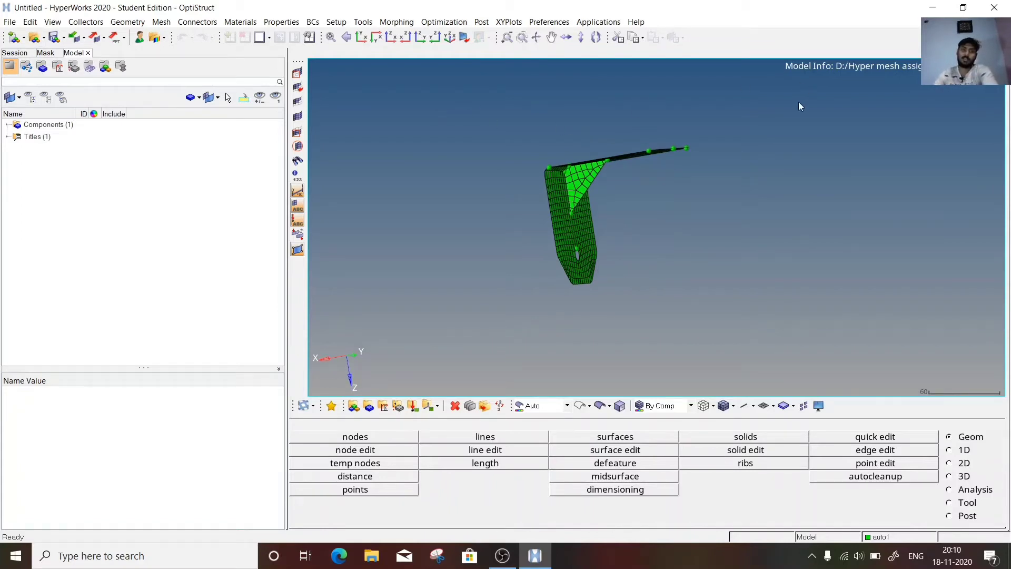
Examine the bracket from an oblique angle and toggle the reverse view to see its opposite side
ctrl+drag(613, 180, 515, 185)
scroll(515, 186, up, 3)
scroll(518, 195, down, 4)
ctrl+drag(605, 242, 608, 185)
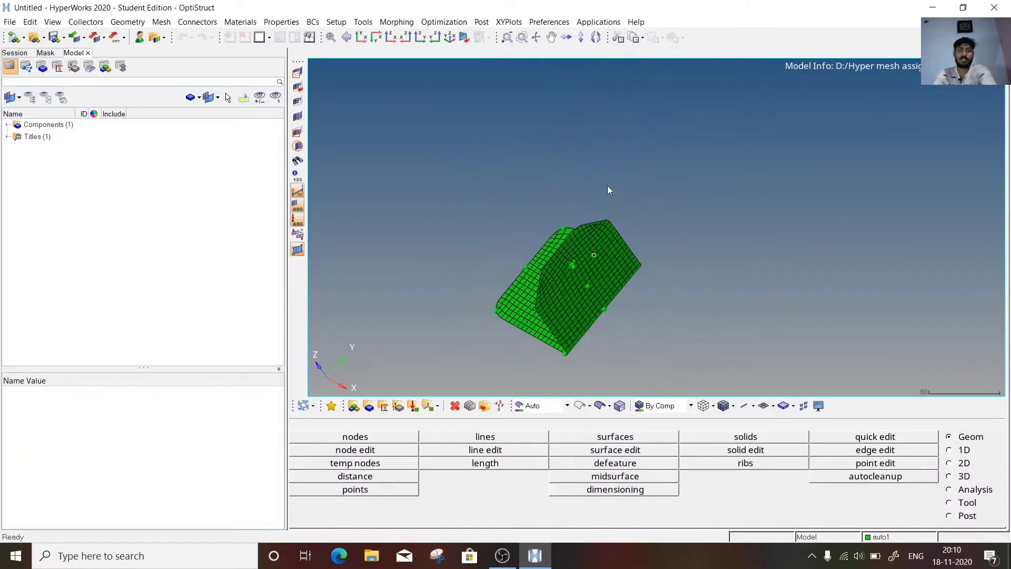
click(465, 38)
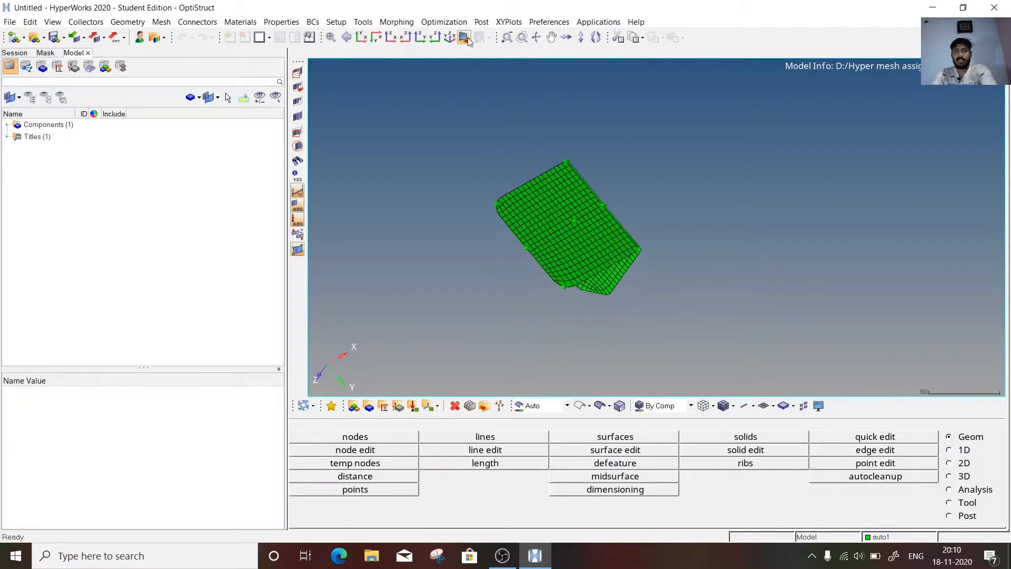
click(464, 38)
click(466, 39)
Orbit the bracket while observing how the X, Y and Z axis triad follows its orientation
mouse_move(558, 282)
ctrl+mouse_down()
mouse_move(583, 258)
mouse_move(575, 205)
mouse_move(529, 185)
mouse_move(758, 219)
mouse_move(592, 252)
mouse_move(623, 229)
ctrl+mouse_up()
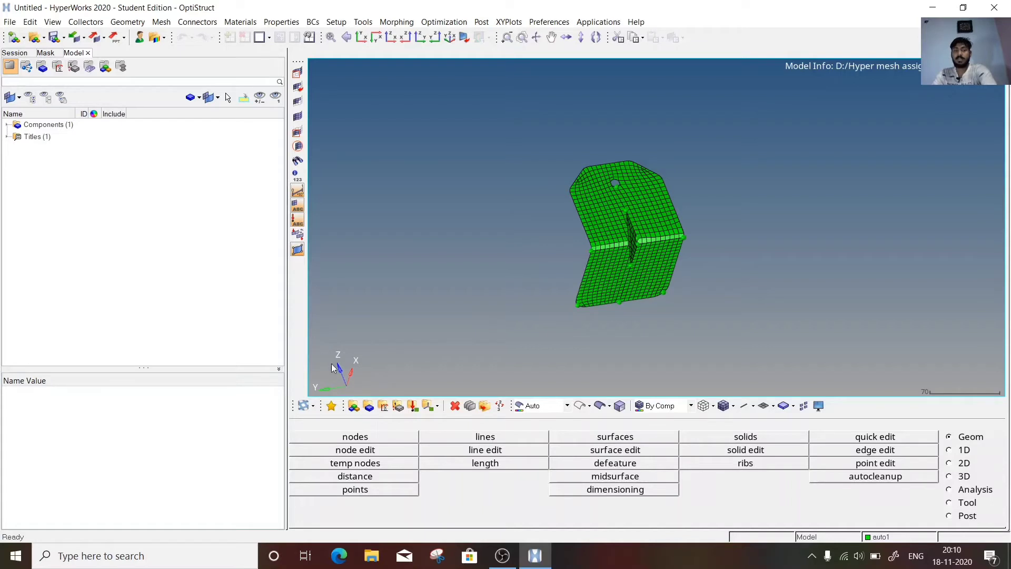
ctrl+drag(337, 369, 351, 357)
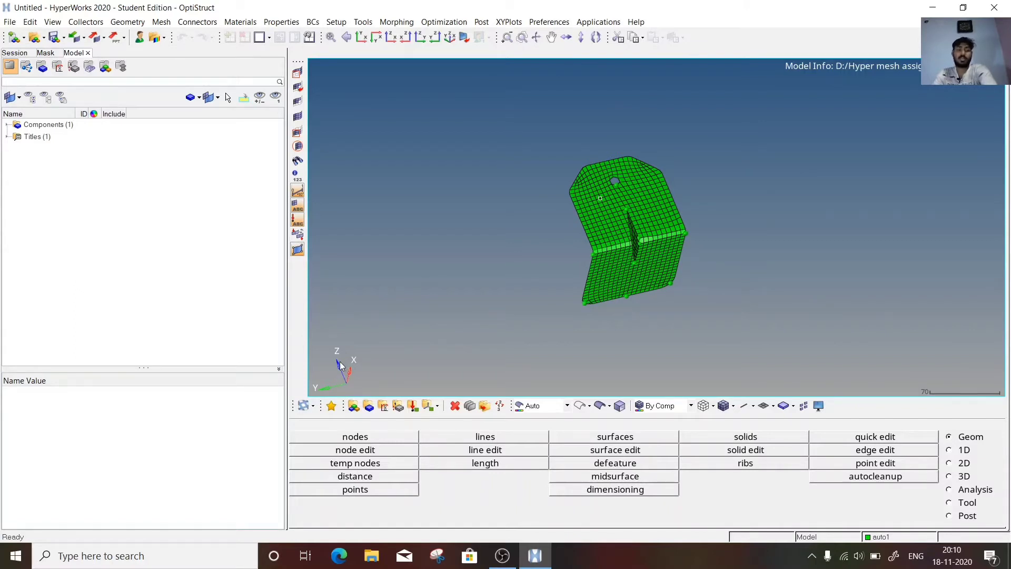
mouse_move(339, 362)
ctrl+mouse_down()
mouse_move(342, 348)
mouse_move(329, 363)
mouse_move(335, 348)
ctrl+mouse_up()
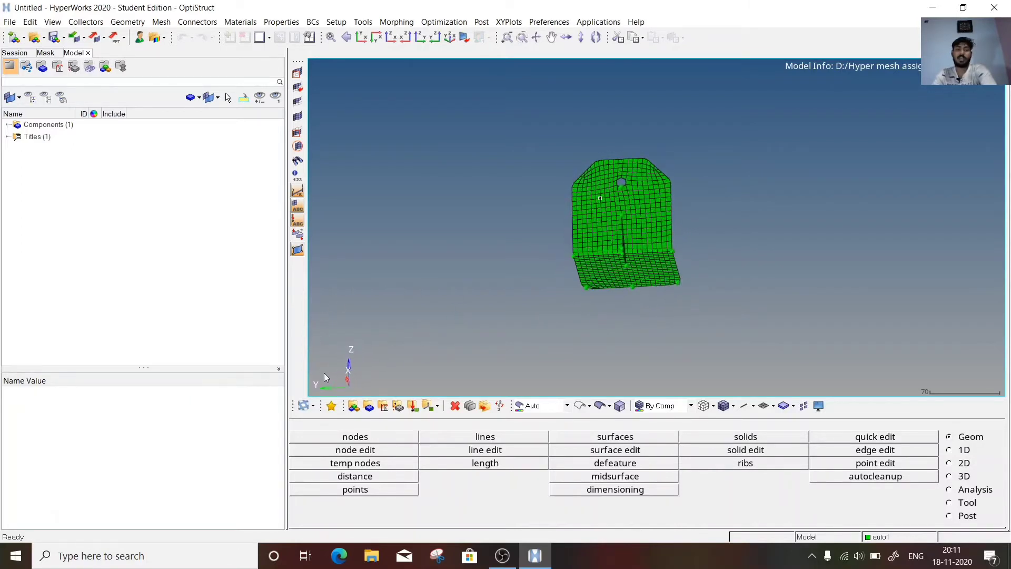
ctrl+drag(317, 384, 533, 174)
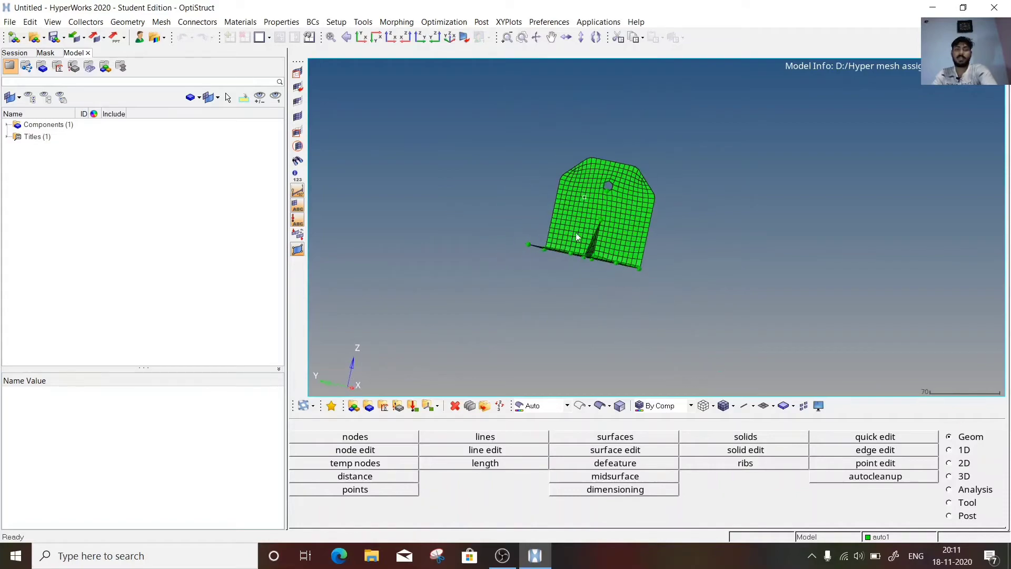
Inspect the mesh on the triangular rib and along the bend closely from different angles
ctrl+scroll(576, 232, up, 6)
ctrl+scroll(564, 245, down, 4)
ctrl+drag(556, 253, 580, 316)
ctrl+scroll(605, 229, up, 2)
ctrl+scroll(529, 254, up, 2)
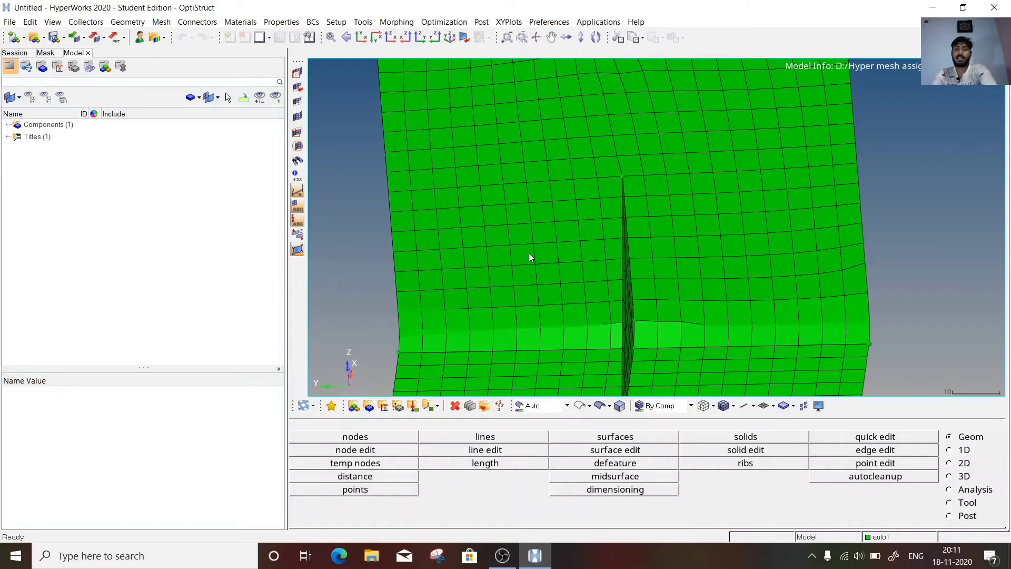
ctrl+scroll(512, 273, down, 4)
ctrl+drag(513, 272, 586, 247)
ctrl+scroll(586, 248, up, 3)
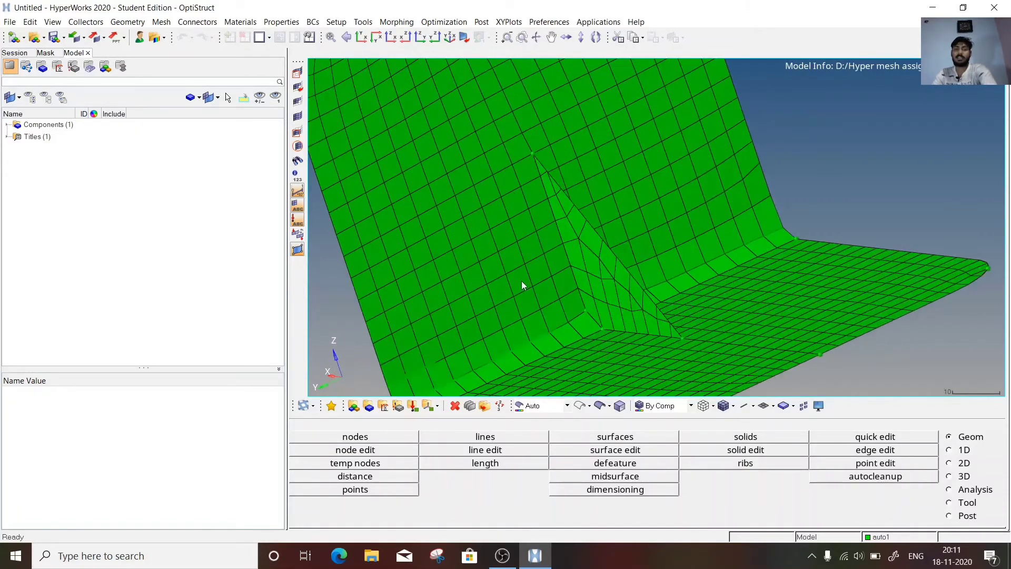
ctrl+scroll(523, 285, down, 3)
ctrl+drag(512, 263, 451, 156)
ctrl+right_drag(451, 156, 476, 228)
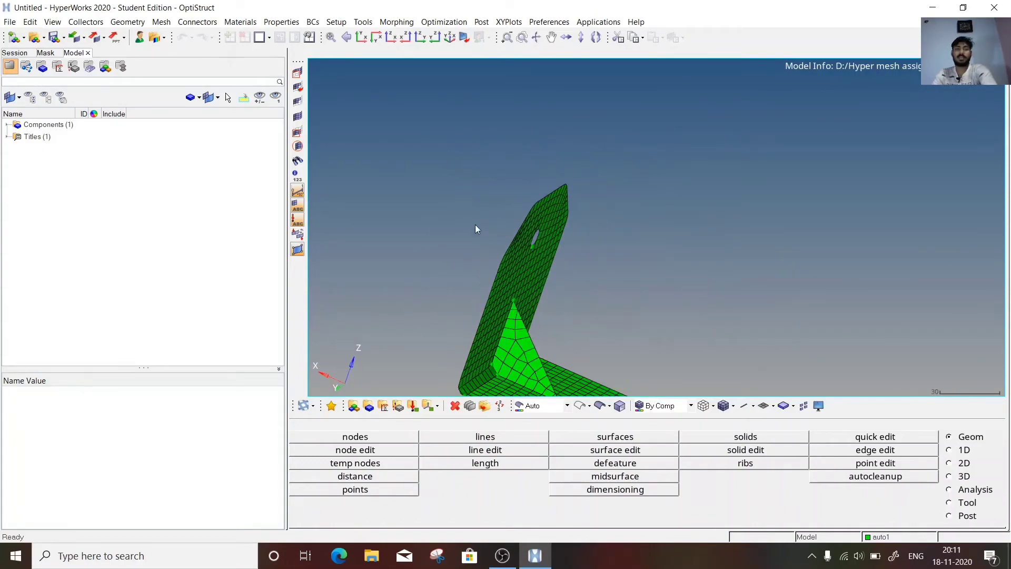
View the bracket in the XY top, XY bottom and XZ standard plane views
click(362, 38)
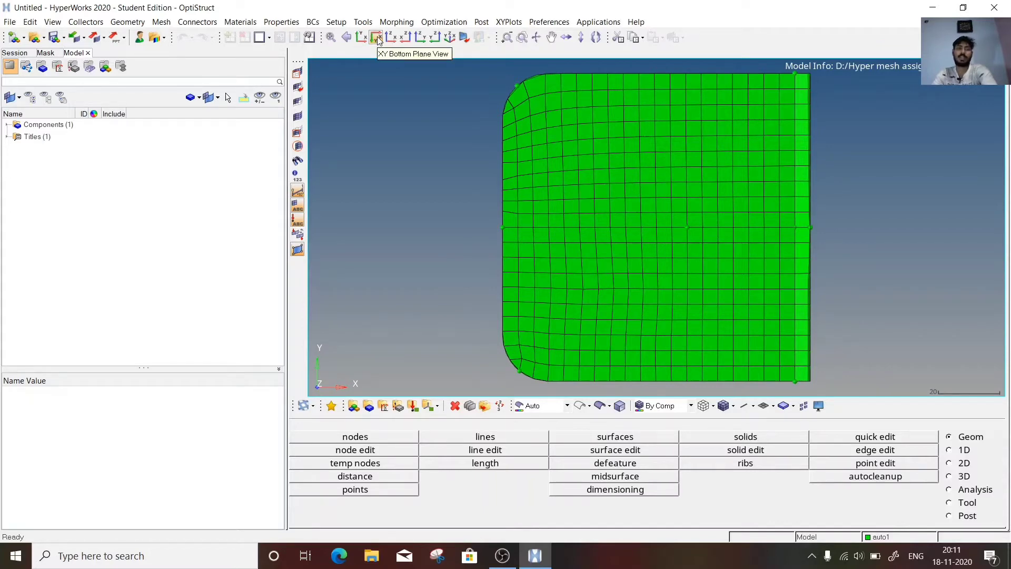
click(377, 40)
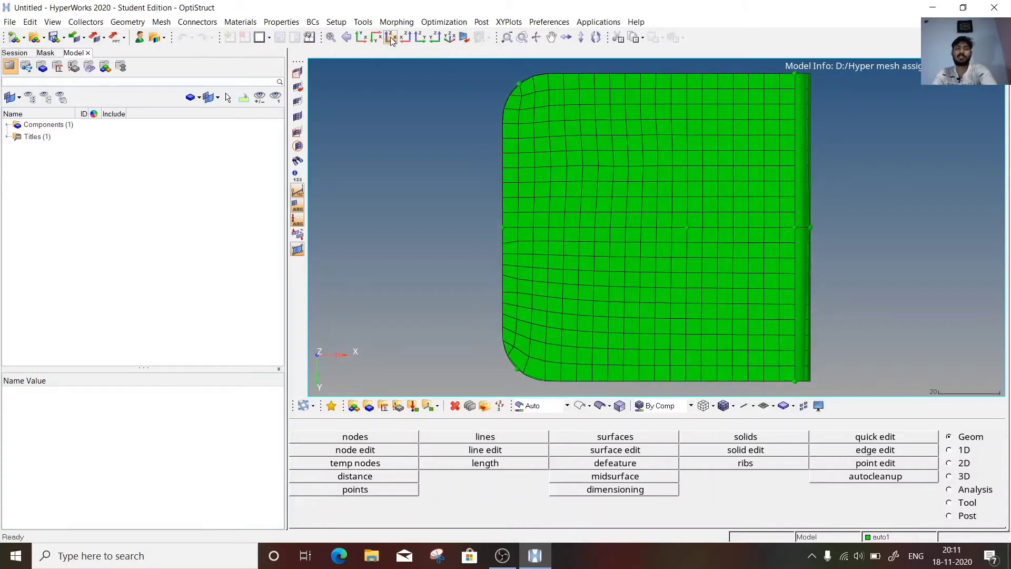
click(404, 39)
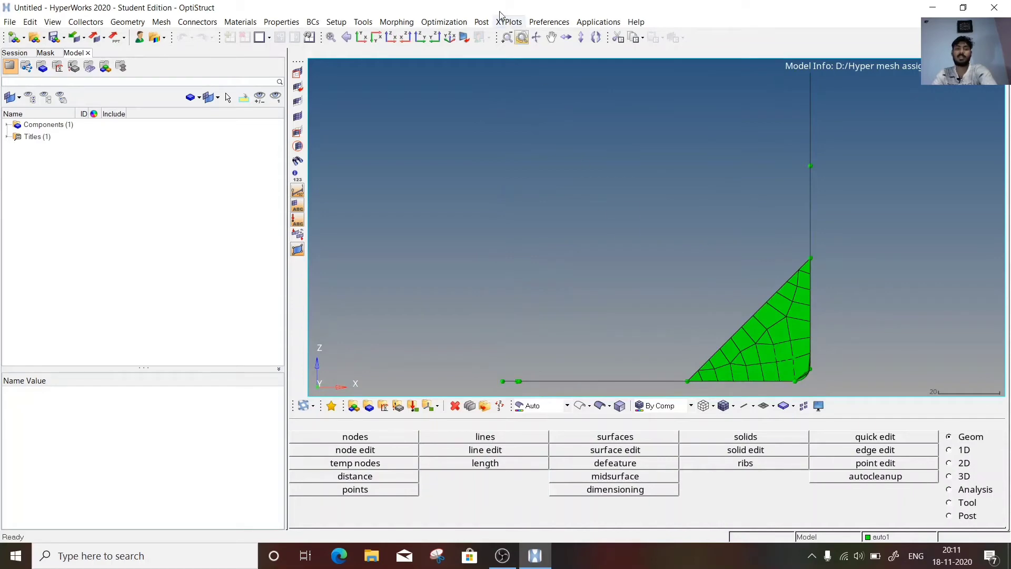
View the bracket in the reverse XZ plane, both YZ plane directions and the isometric view
click(410, 39)
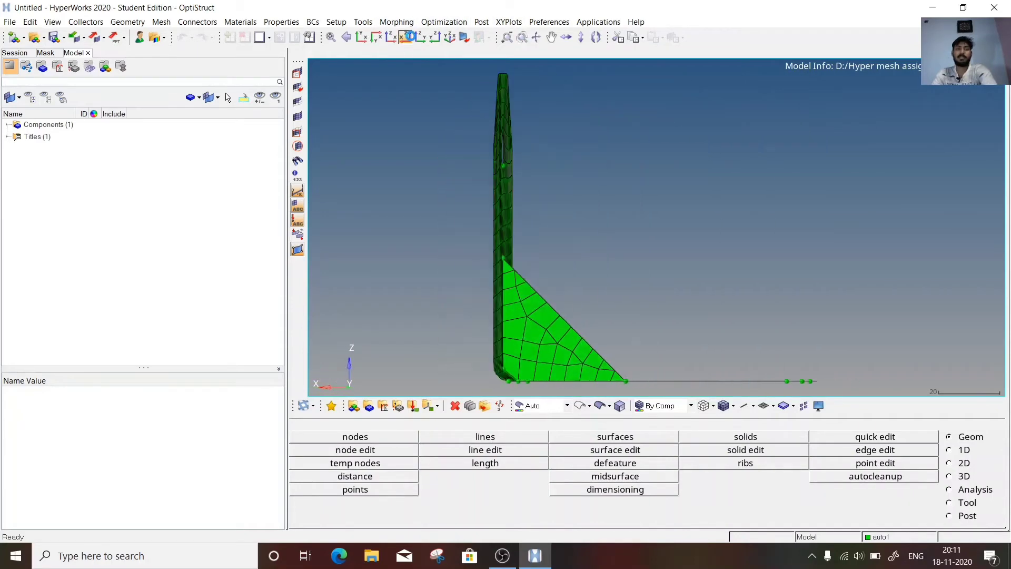
click(421, 37)
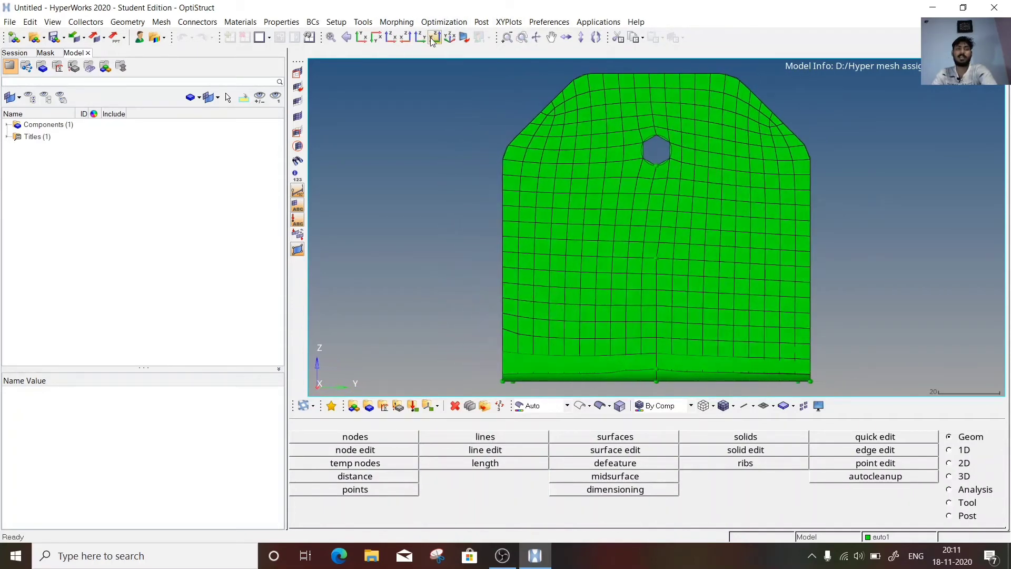
click(435, 39)
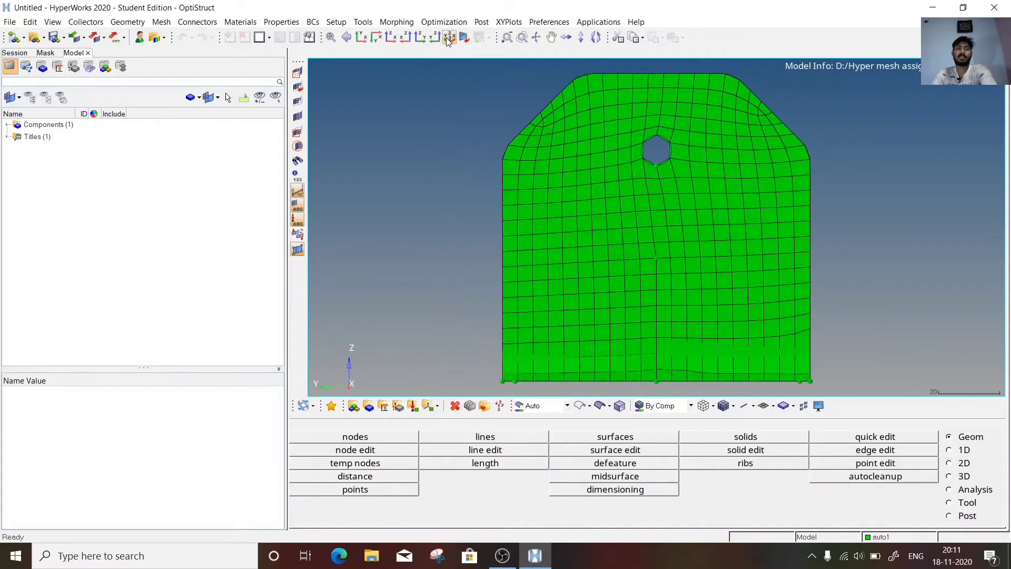
click(449, 39)
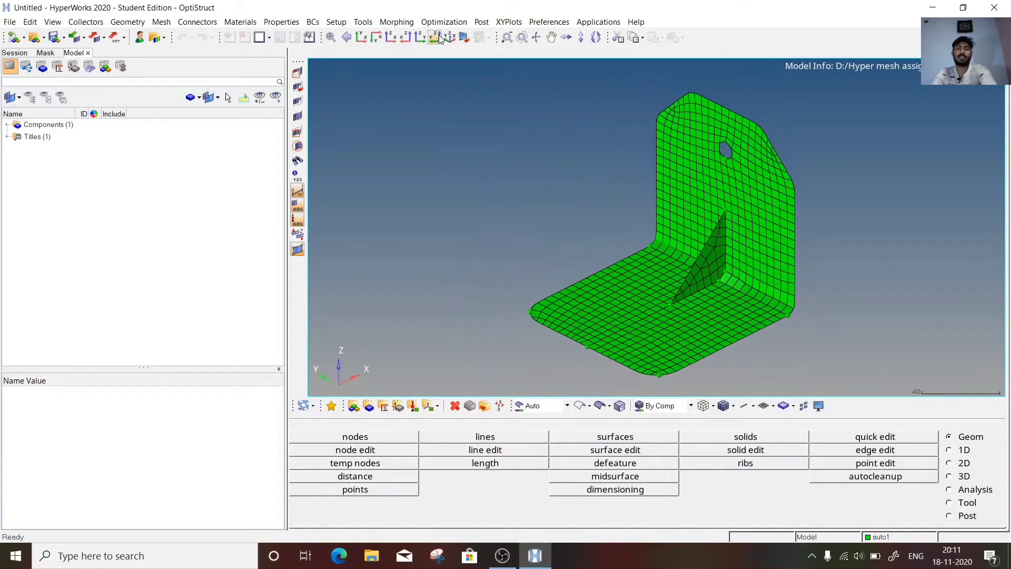
Reverse the isometric view, step through previous views, and orbit the bracket to face the rib side
click(465, 38)
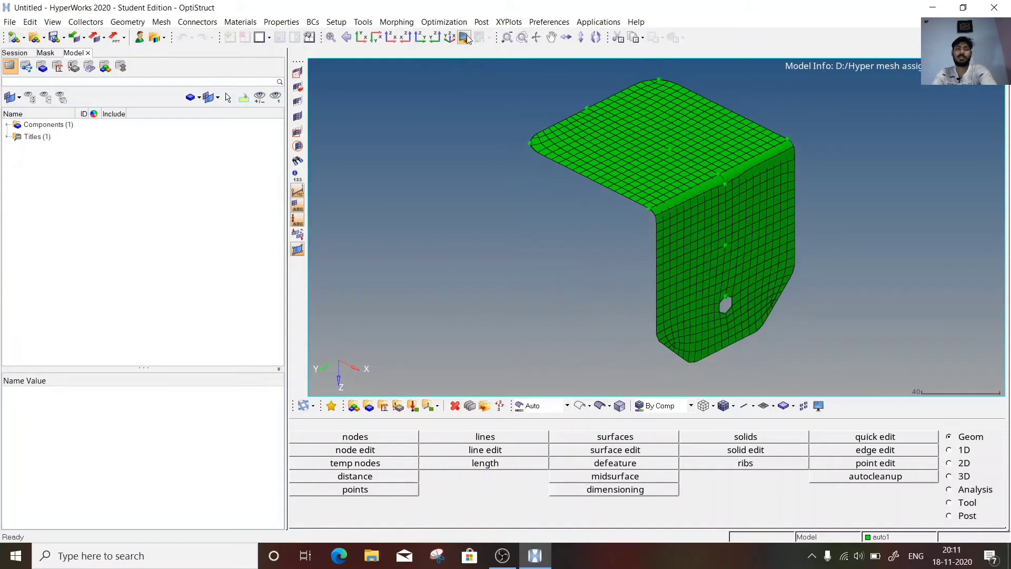
click(346, 38)
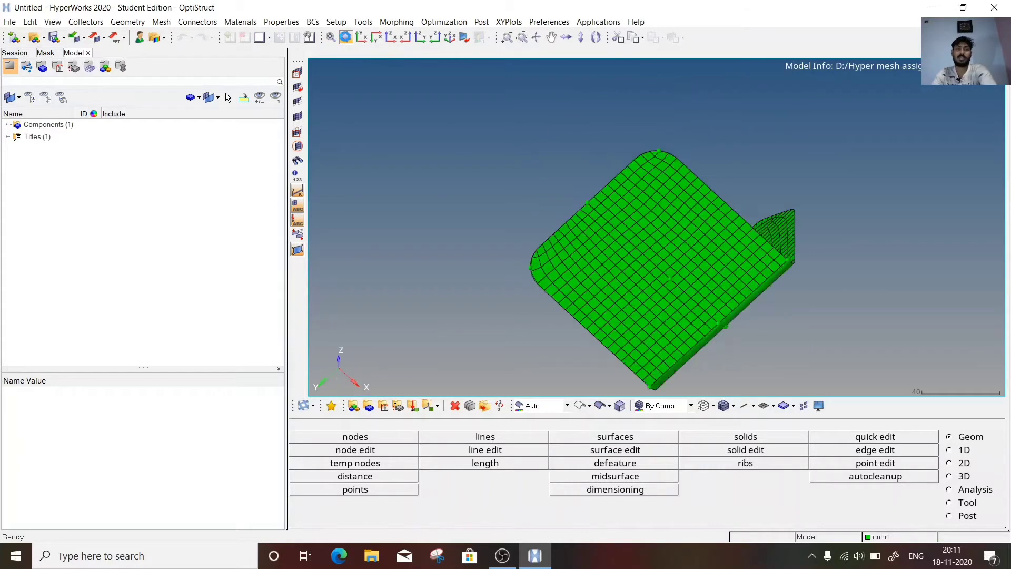
click(346, 38)
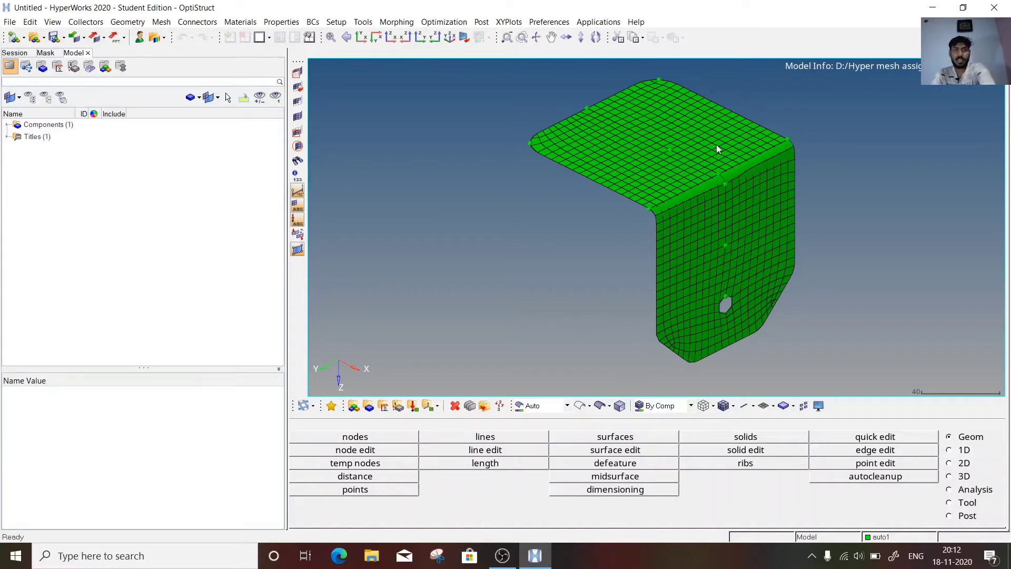
ctrl+drag(718, 149, 560, 212)
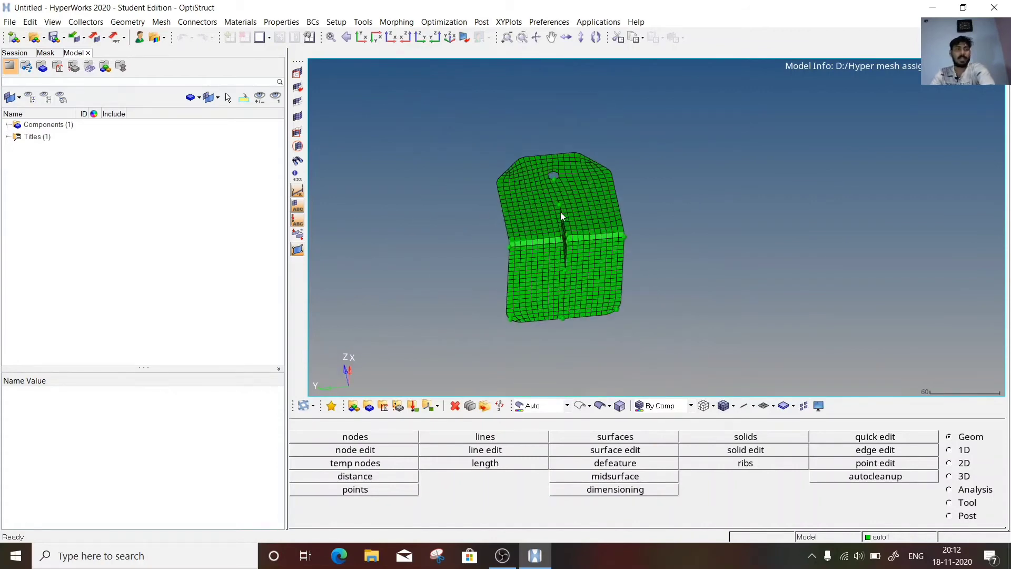
Expand the Components folder in the model browser and examine the bracket mesh from several angles
click(6, 125)
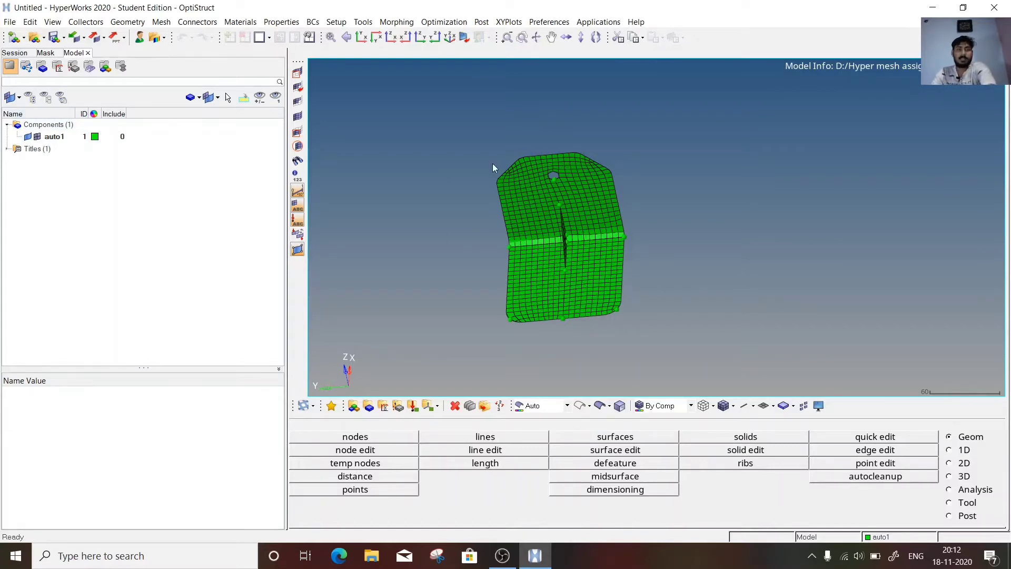
scroll(547, 195, up, 5)
scroll(543, 188, down, 3)
ctrl+drag(545, 243, 605, 226)
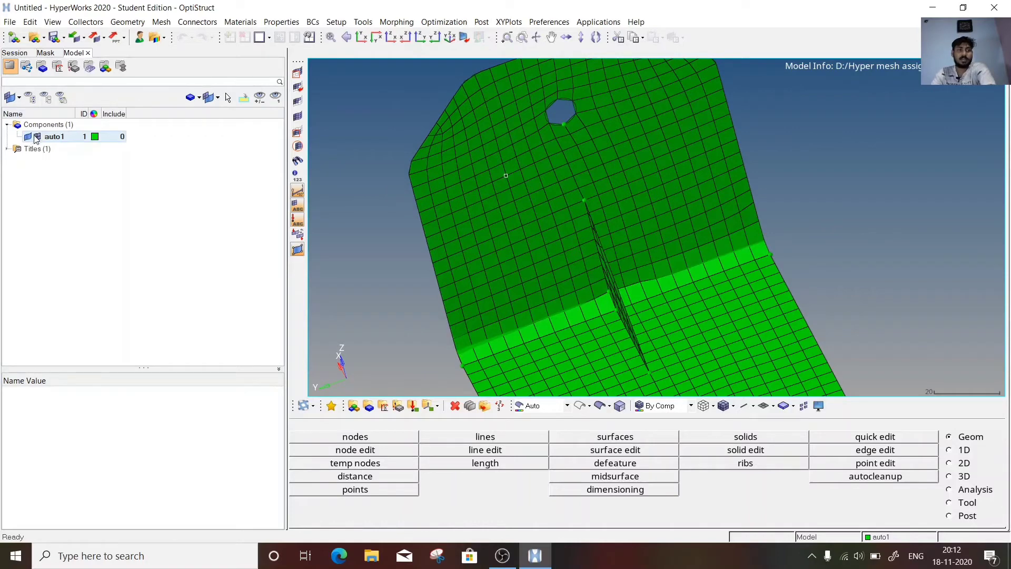
scroll(482, 205, down, 3)
ctrl+drag(483, 200, 501, 181)
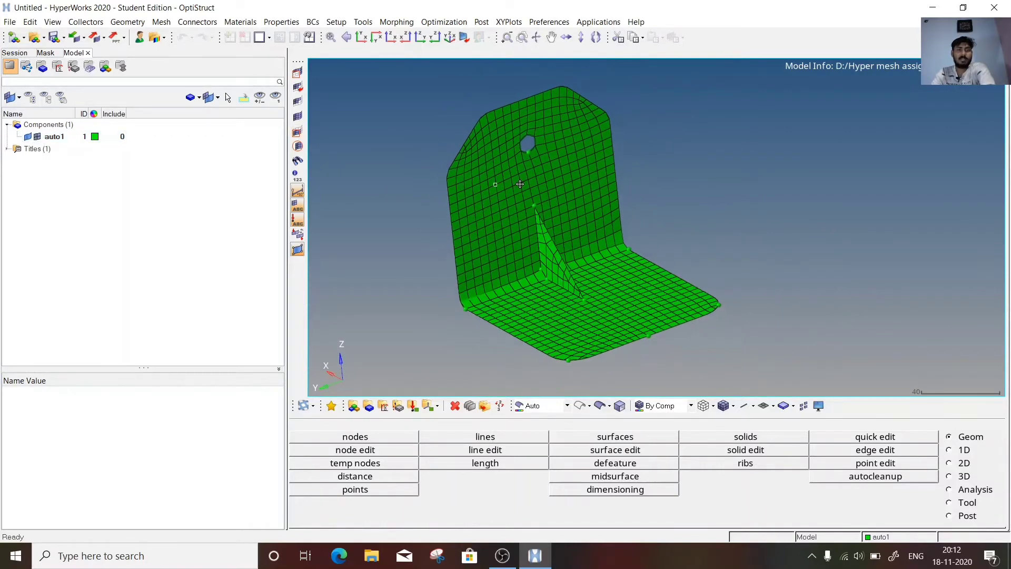
scroll(485, 191, up, 5)
key(f)
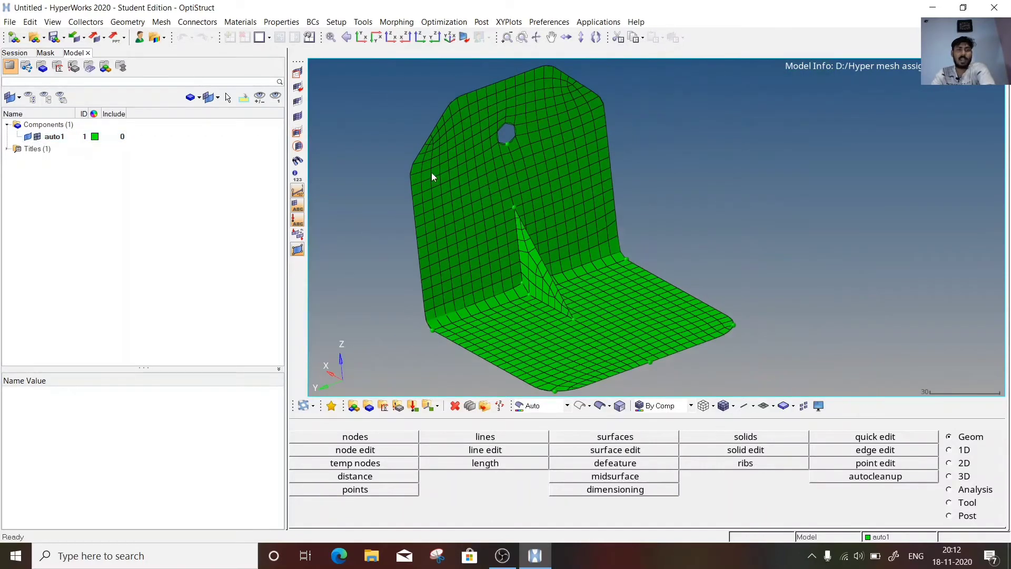
Hide the elements of component auto1 and examine its bare geometry from different angles and distances
click(38, 138)
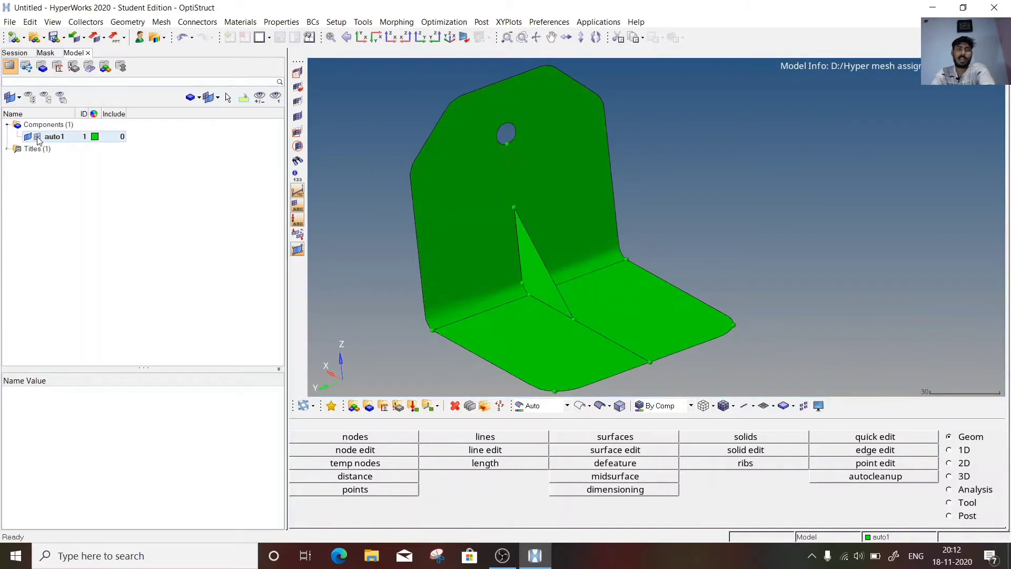
scroll(493, 229, up, 3)
scroll(493, 230, down, 3)
mouse_move(577, 242)
ctrl+mouse_down()
mouse_move(470, 181)
mouse_move(552, 250)
mouse_move(532, 241)
ctrl+mouse_up()
ctrl+scroll(508, 235, up, 4)
ctrl+scroll(560, 239, down, 7)
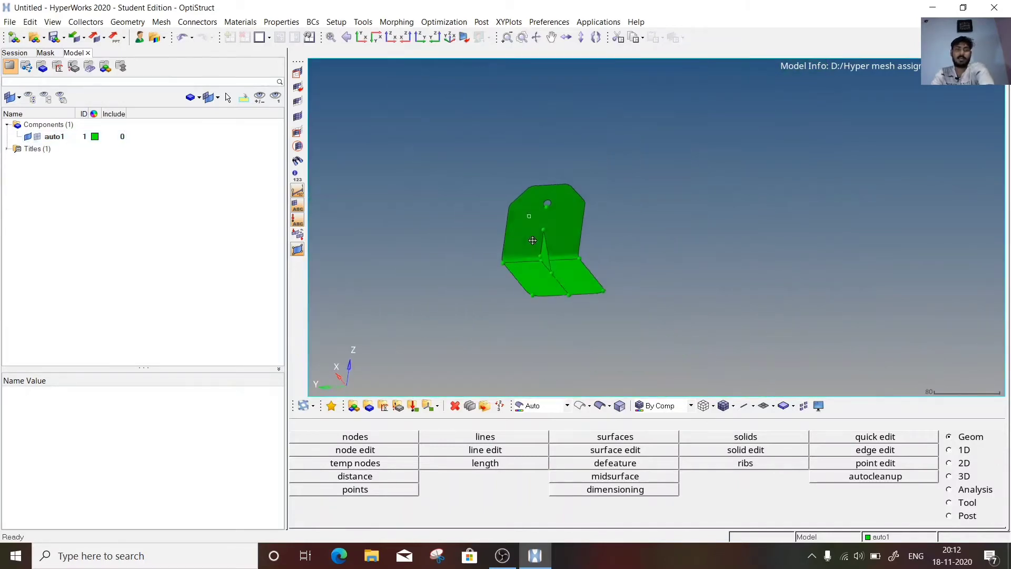
scroll(533, 241, up, 4)
scroll(521, 251, down, 3)
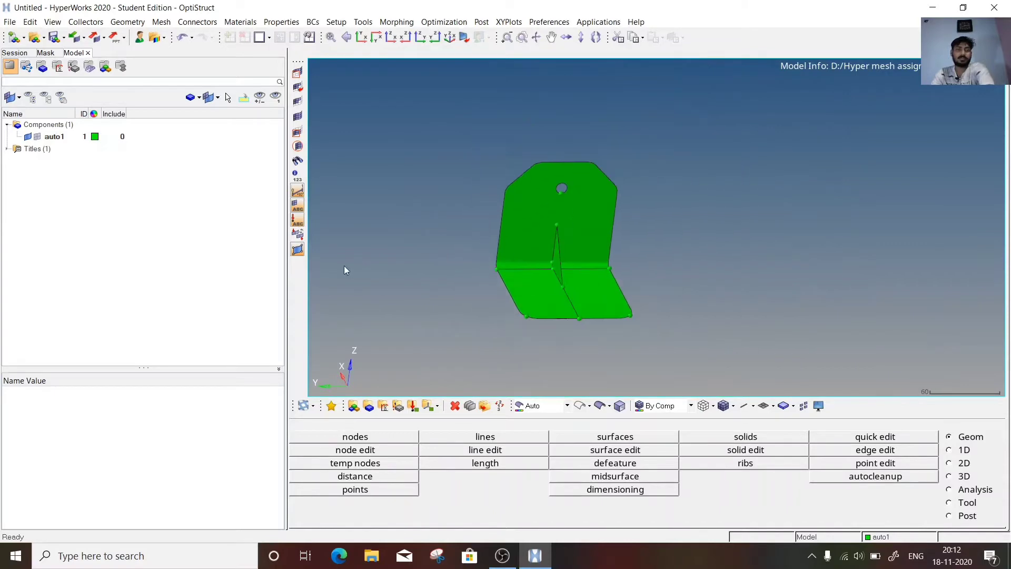
Redisplay the elements of component auto1, hide its geometry, and examine the mesh alone
click(36, 136)
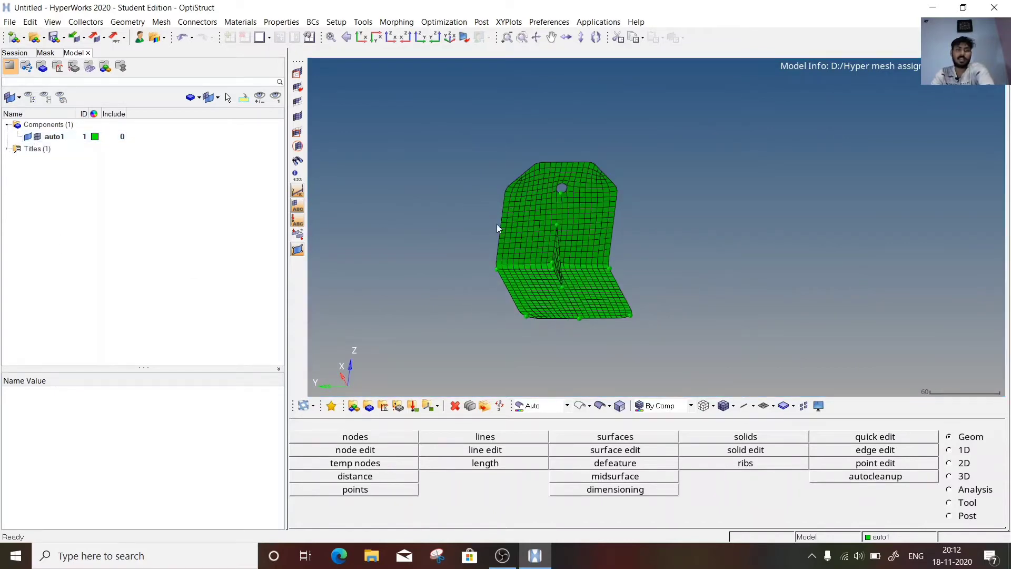
scroll(498, 223, up, 3)
scroll(526, 225, down, 2)
scroll(555, 222, up, 3)
scroll(554, 223, down, 3)
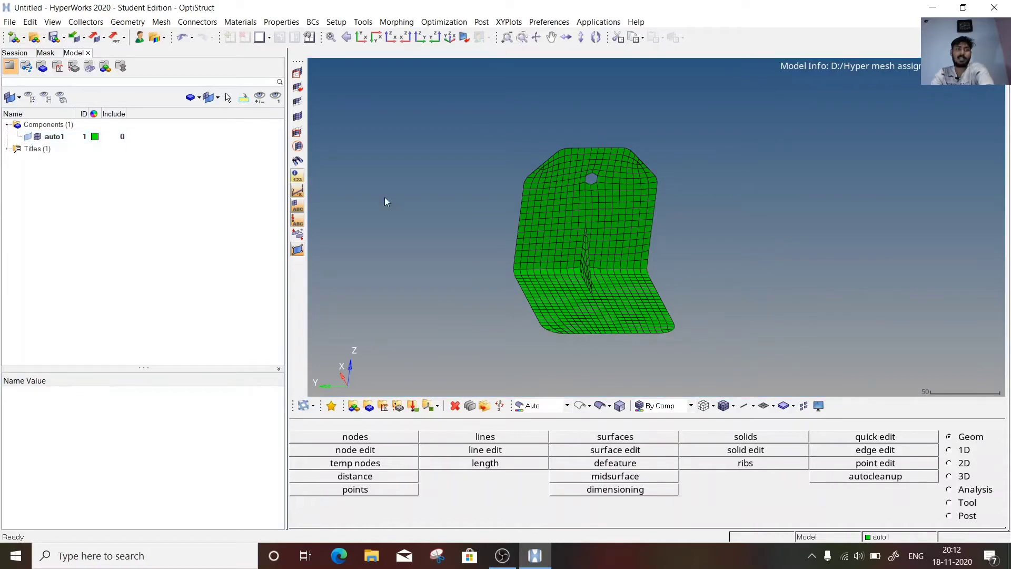
scroll(625, 221, up, 3)
ctrl+drag(602, 214, 571, 223)
scroll(571, 223, up, 3)
scroll(572, 223, down, 3)
ctrl+drag(536, 259, 621, 245)
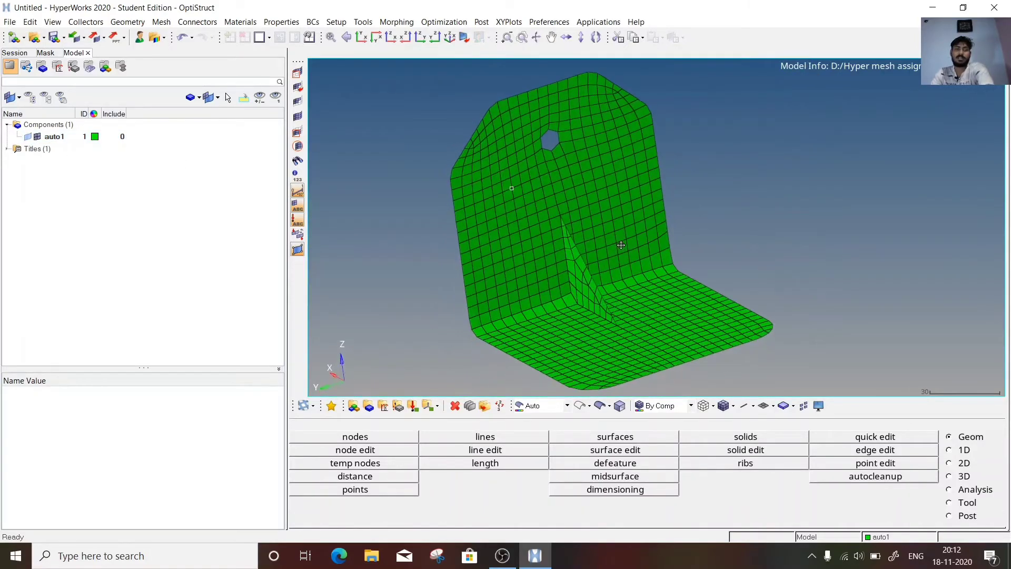
Look at the colour choices for component auto1 without changing its colour, and redisplay its geometry
click(95, 137)
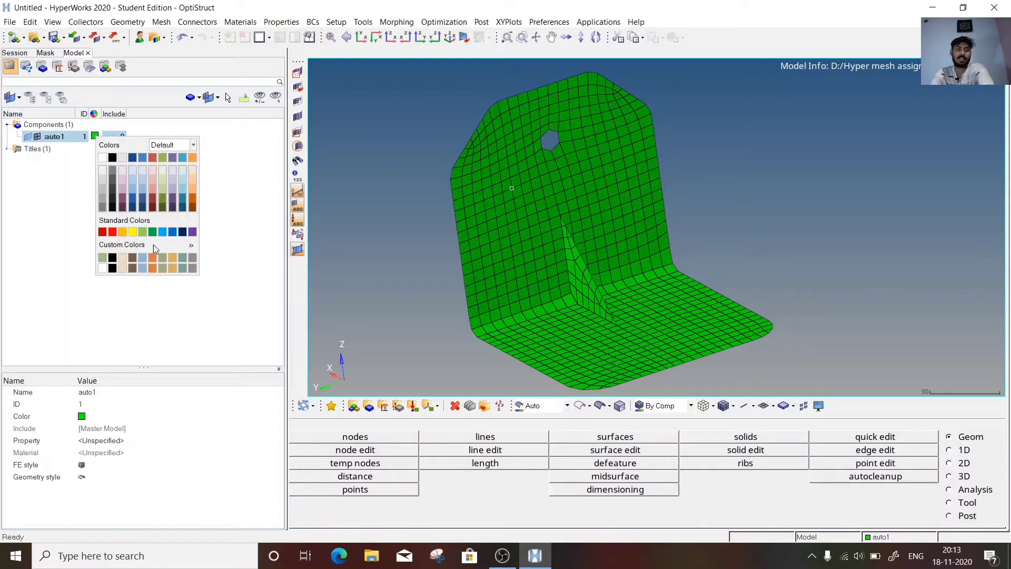
click(378, 163)
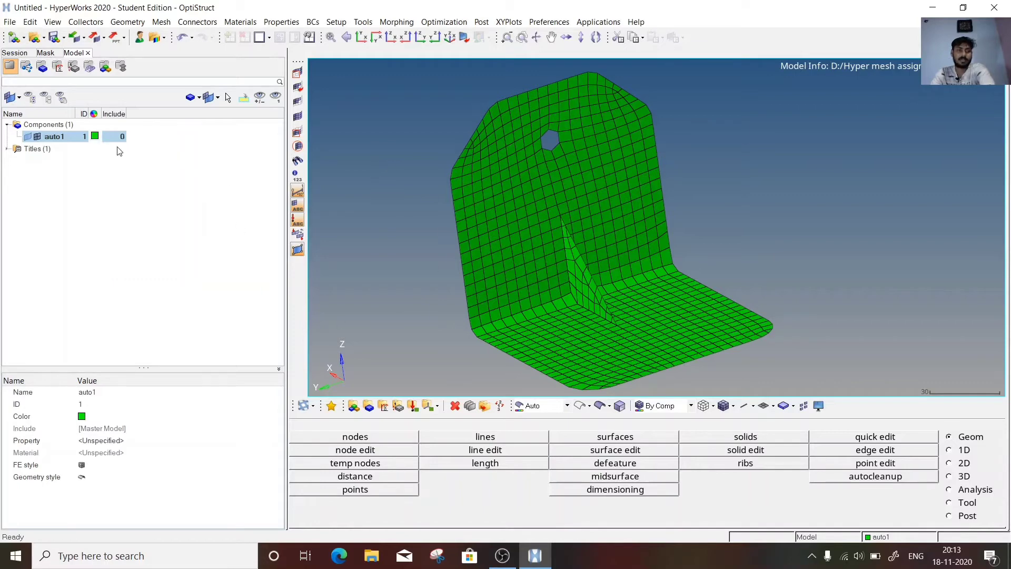
click(27, 136)
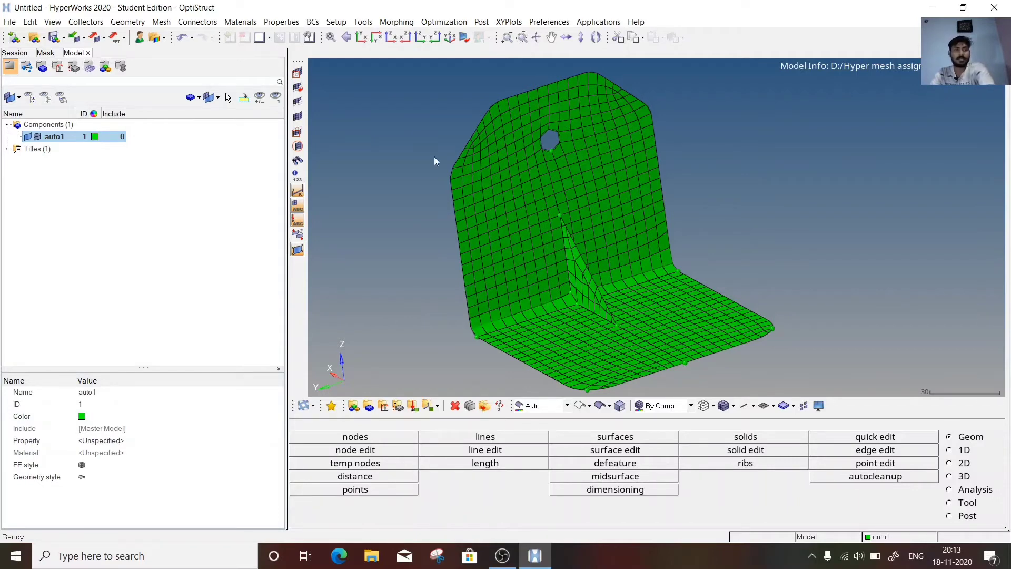
Examine the mesh at the rib's tip and around the upright plate's hole at close range
ctrl+drag(515, 222, 561, 231)
scroll(561, 231, up, 5)
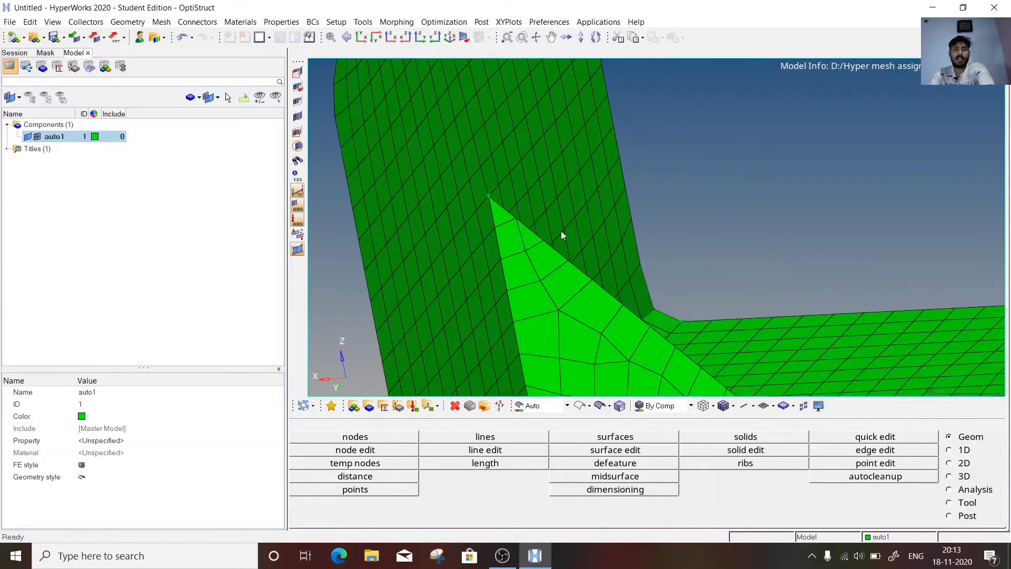
scroll(621, 242, down, 5)
ctrl+drag(700, 268, 527, 248)
scroll(573, 193, up, 5)
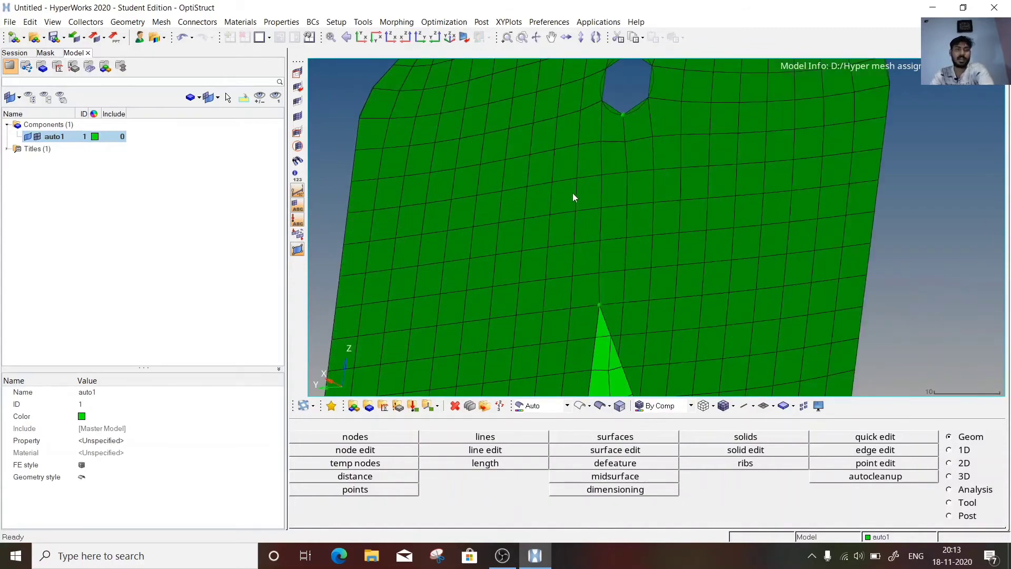
scroll(590, 191, down, 5)
ctrl+drag(710, 223, 685, 205)
scroll(581, 173, up, 5)
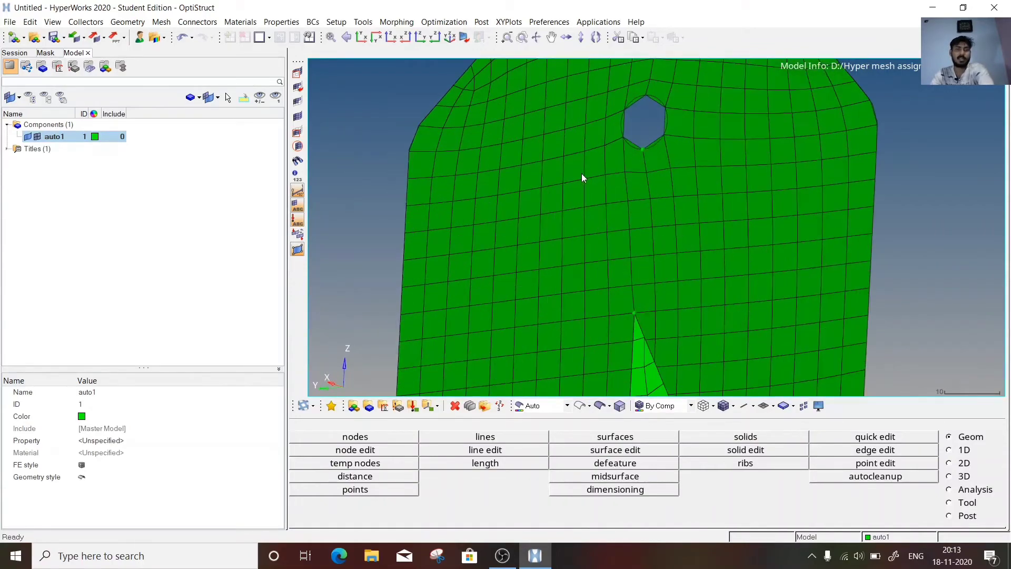
scroll(581, 172, down, 5)
ctrl+drag(549, 229, 561, 174)
scroll(561, 174, up, 5)
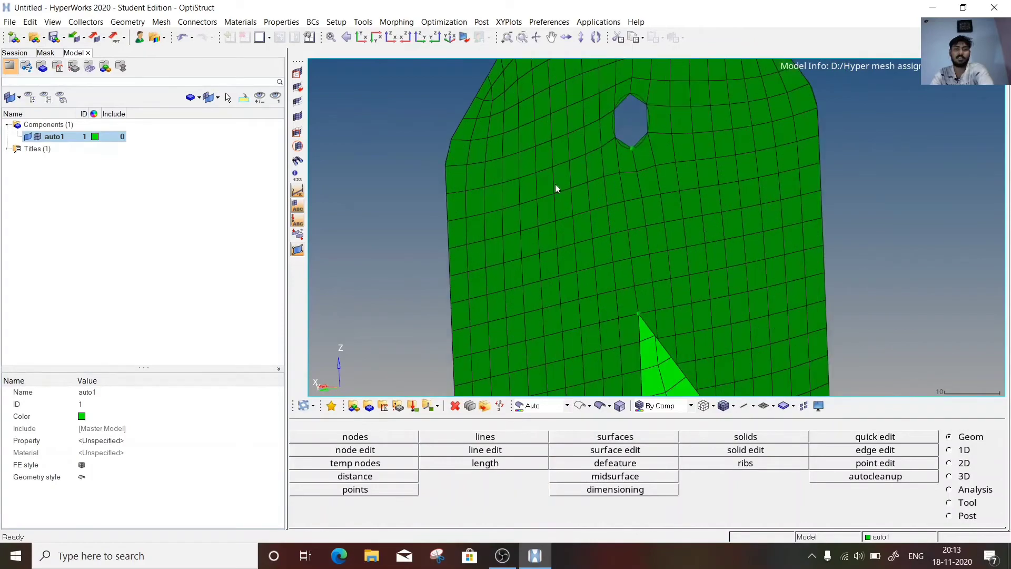
Examine the bracket as a whole and inspect the elements on the triangular rib and its base closely
scroll(555, 184, down, 5)
ctrl+drag(623, 220, 588, 252)
scroll(548, 280, up, 5)
scroll(549, 280, down, 5)
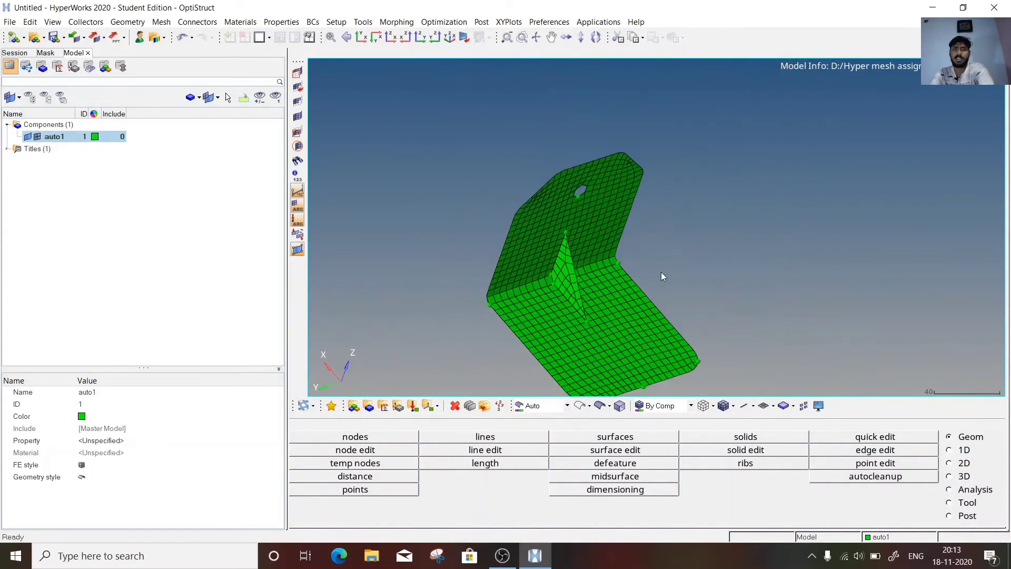
ctrl+drag(662, 274, 527, 279)
scroll(527, 279, up, 5)
scroll(527, 279, down, 5)
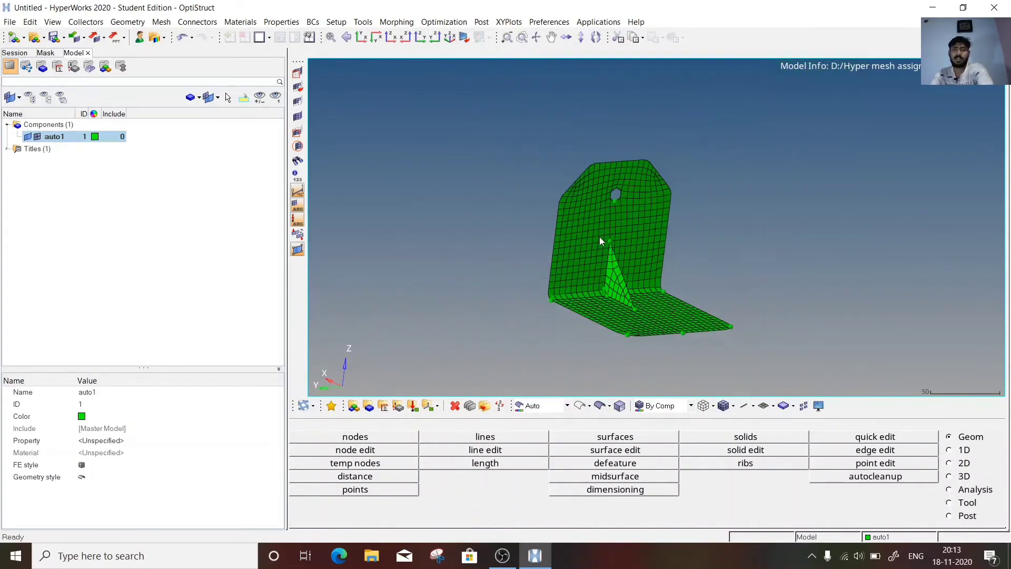
ctrl+drag(600, 236, 582, 270)
scroll(594, 273, up, 5)
scroll(594, 277, down, 6)
scroll(598, 278, up, 6)
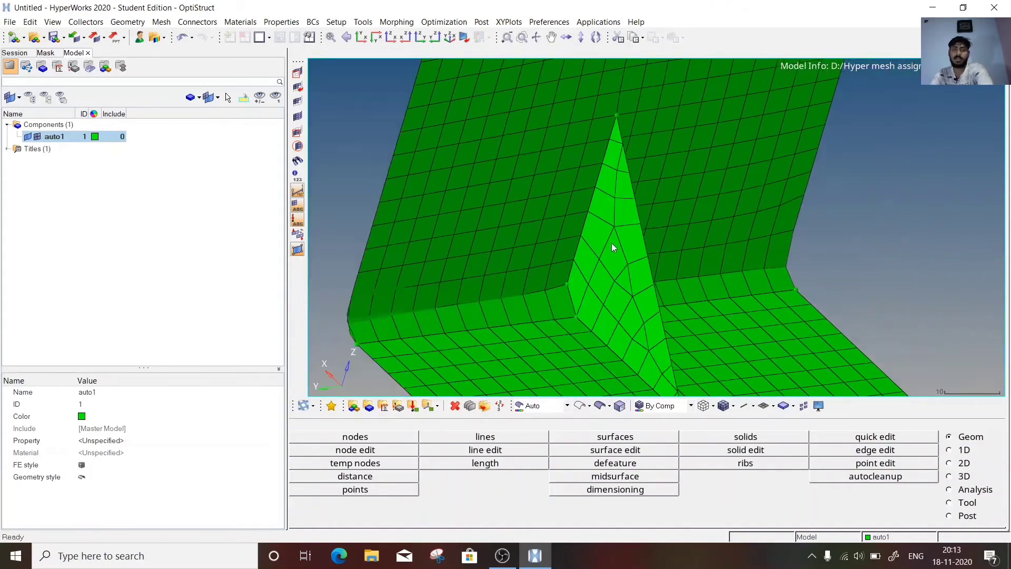
mouse_move(670, 238)
ctrl+mouse_down()
mouse_move(576, 222)
mouse_move(681, 231)
ctrl+mouse_up()
scroll(680, 230, down, 6)
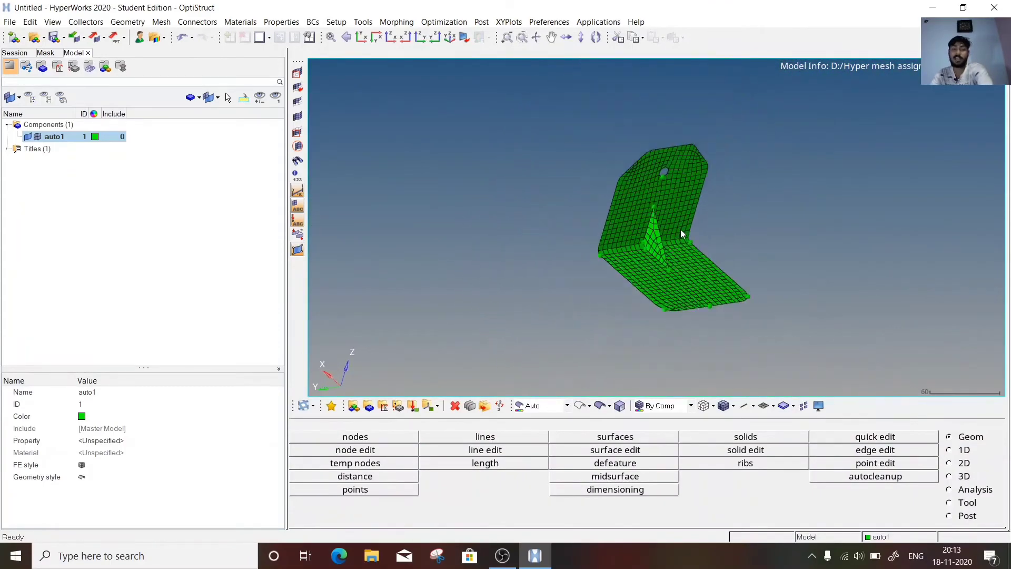
Orbit the bracket to a nearly edge-on side view and back while examining the rib's profile
ctrl+drag(657, 194, 646, 195)
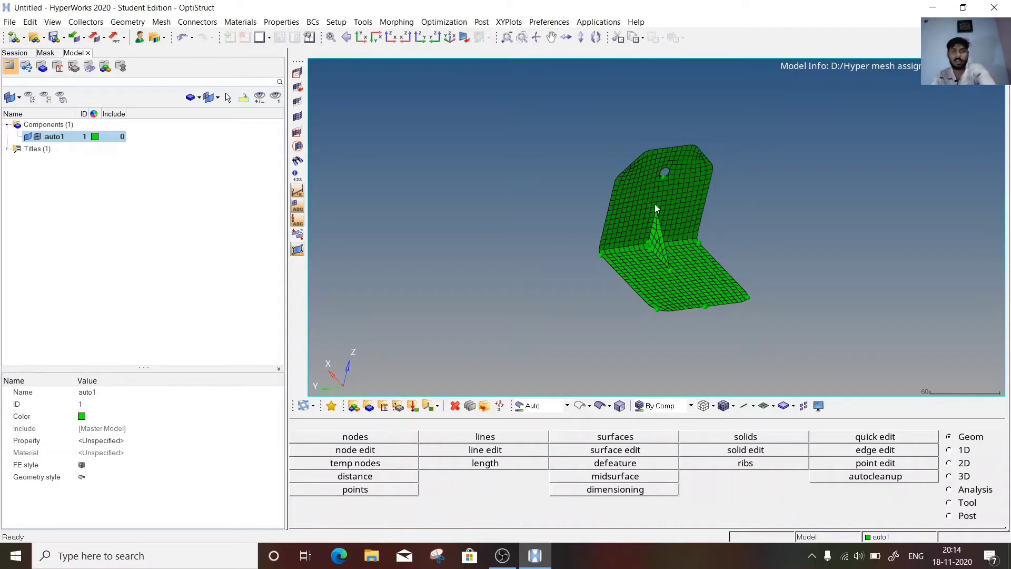
ctrl+scroll(645, 201, up, 5)
ctrl+scroll(572, 193, down, 5)
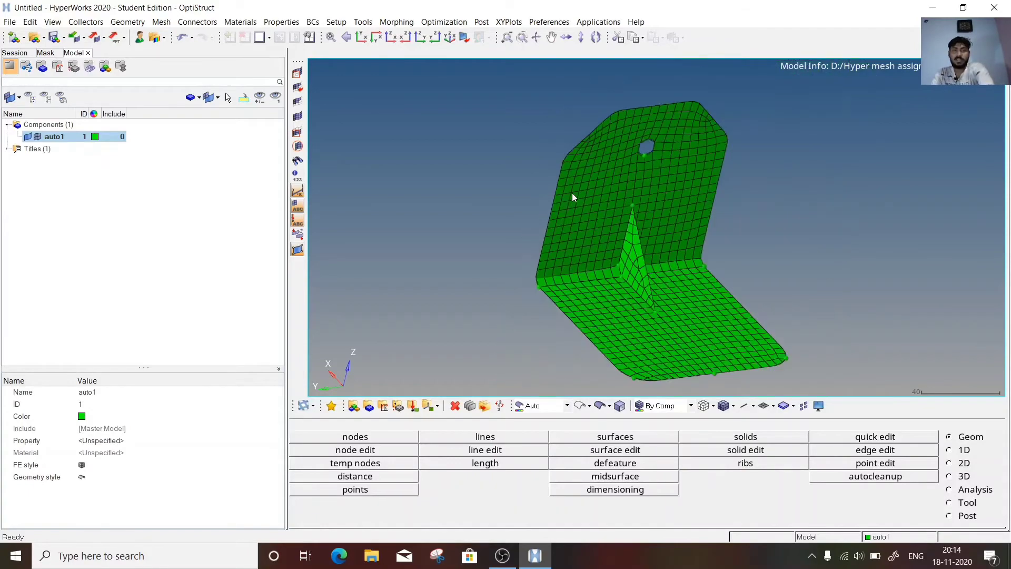
ctrl+drag(592, 183, 595, 237)
ctrl+scroll(542, 202, up, 5)
ctrl+scroll(526, 232, down, 4)
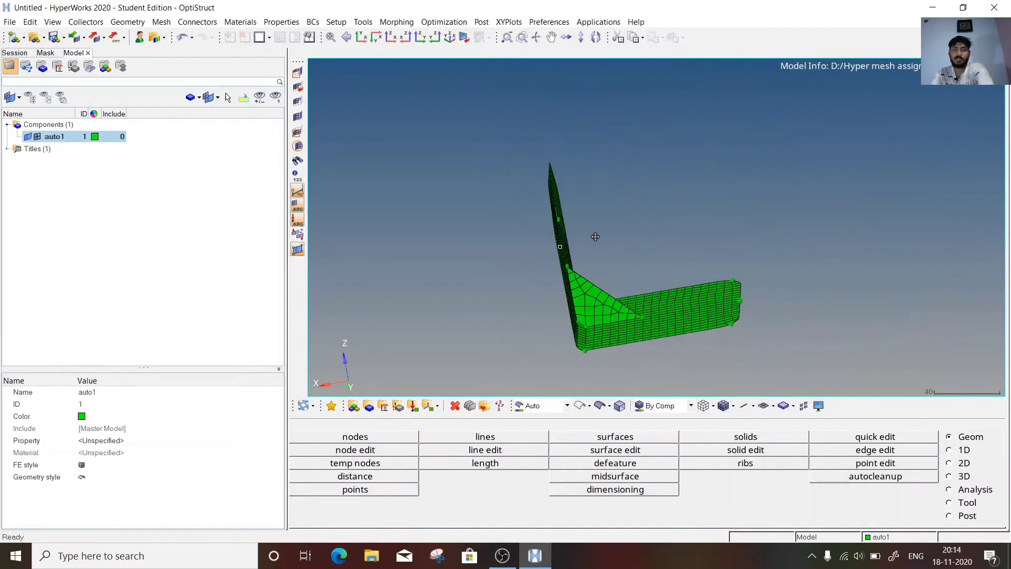
ctrl+drag(601, 295, 562, 223)
ctrl+scroll(562, 289, up, 5)
ctrl+scroll(570, 286, down, 4)
Practise zooming and rotating around the rib, finishing with an oblique view of the whole bracket
ctrl+scroll(563, 223, down, 4)
ctrl+scroll(595, 242, up, 5)
ctrl+scroll(554, 255, down, 4)
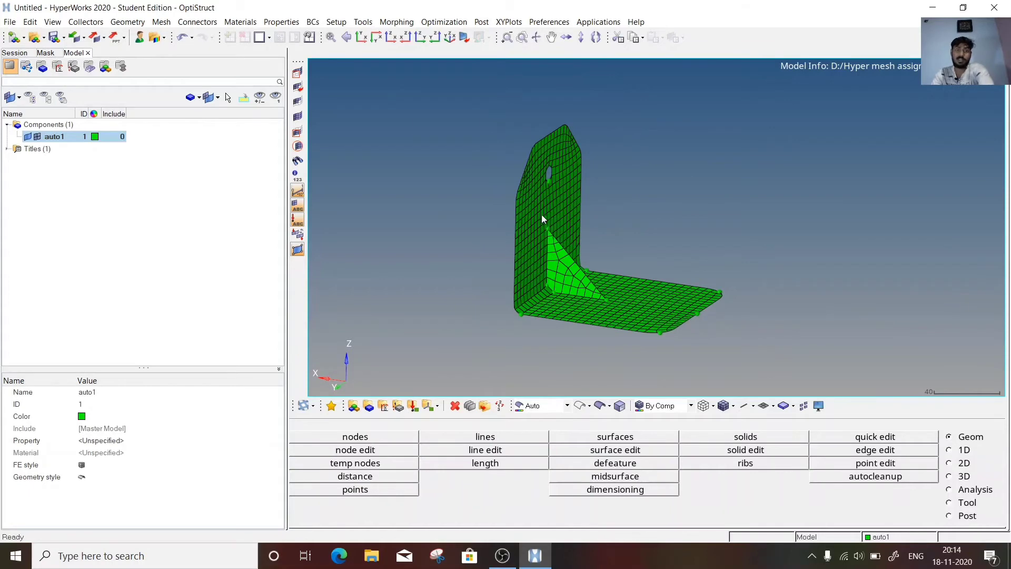
ctrl+drag(574, 226, 543, 224)
ctrl+scroll(543, 249, up, 3)
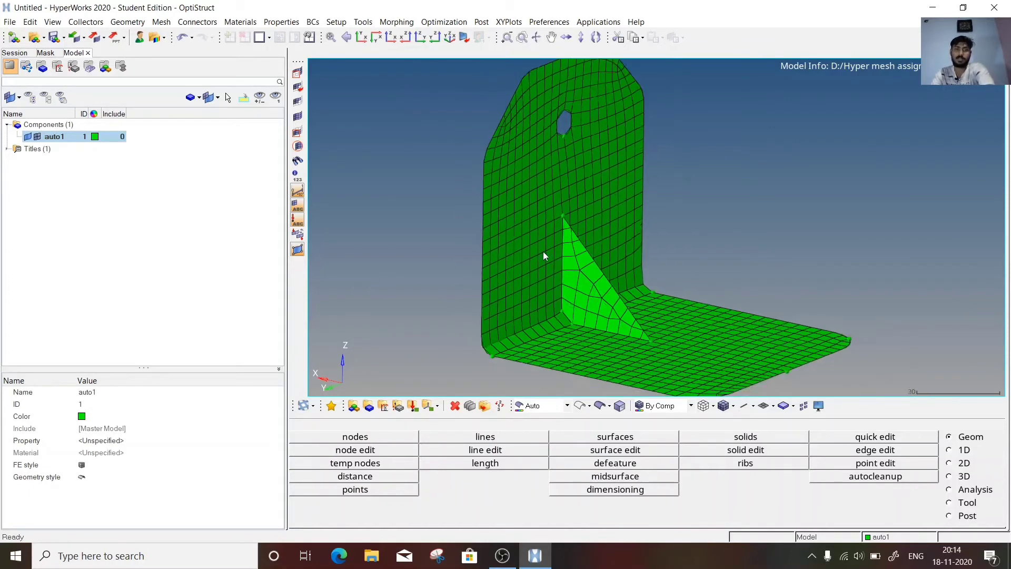
ctrl+scroll(544, 251, down, 1)
ctrl+drag(531, 190, 557, 255)
ctrl+scroll(556, 257, down, 2)
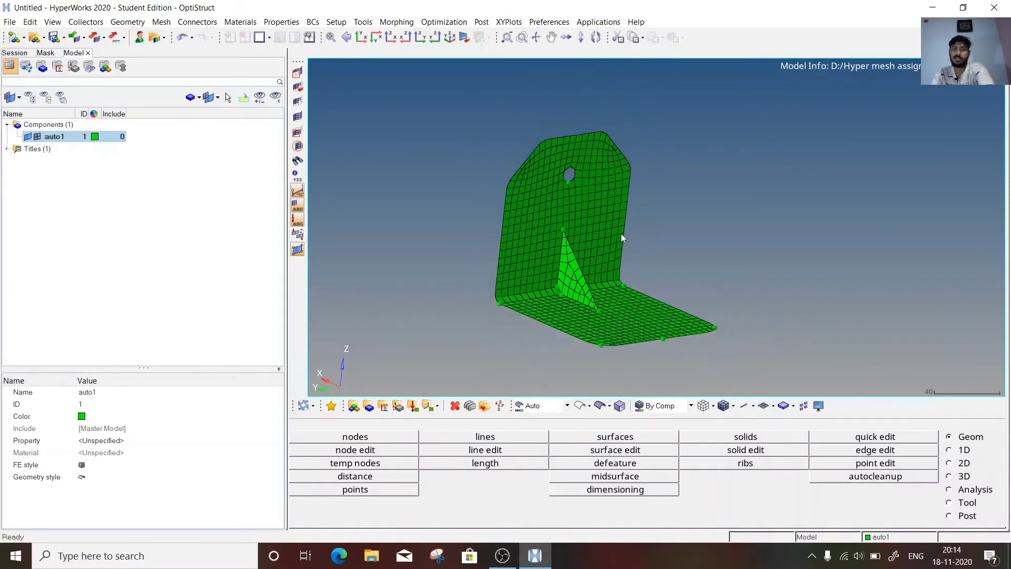
Examine the elements where the triangular rib meets the upright plate, both closely and from increasingly side-on angles
mouse_move(621, 233)
ctrl+mouse_down()
mouse_move(587, 232)
mouse_move(563, 255)
mouse_move(659, 262)
ctrl+mouse_up()
ctrl+scroll(540, 255, up, 4)
ctrl+scroll(541, 258, down, 3)
ctrl+scroll(598, 243, up, 3)
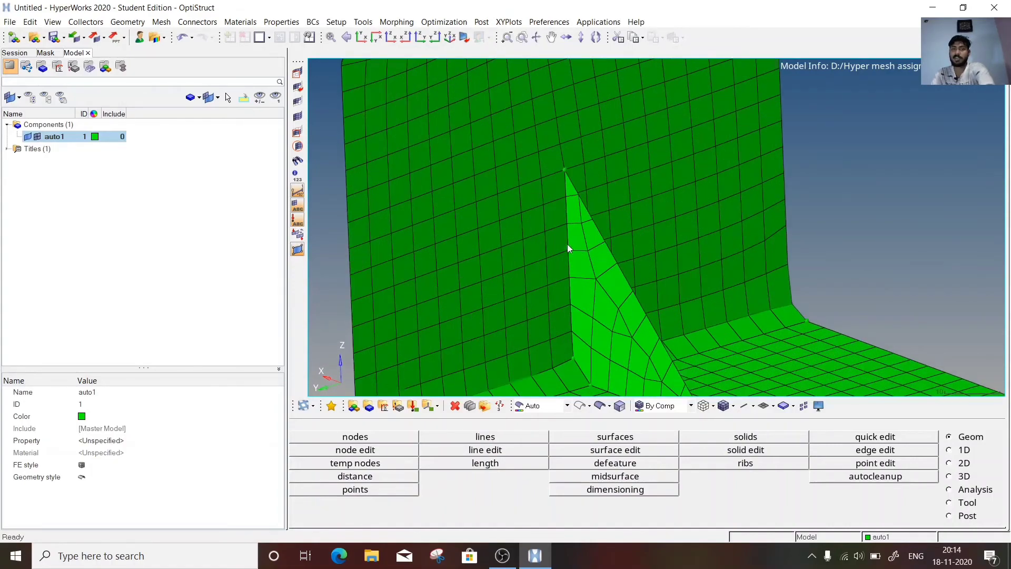
ctrl+scroll(568, 244, down, 3)
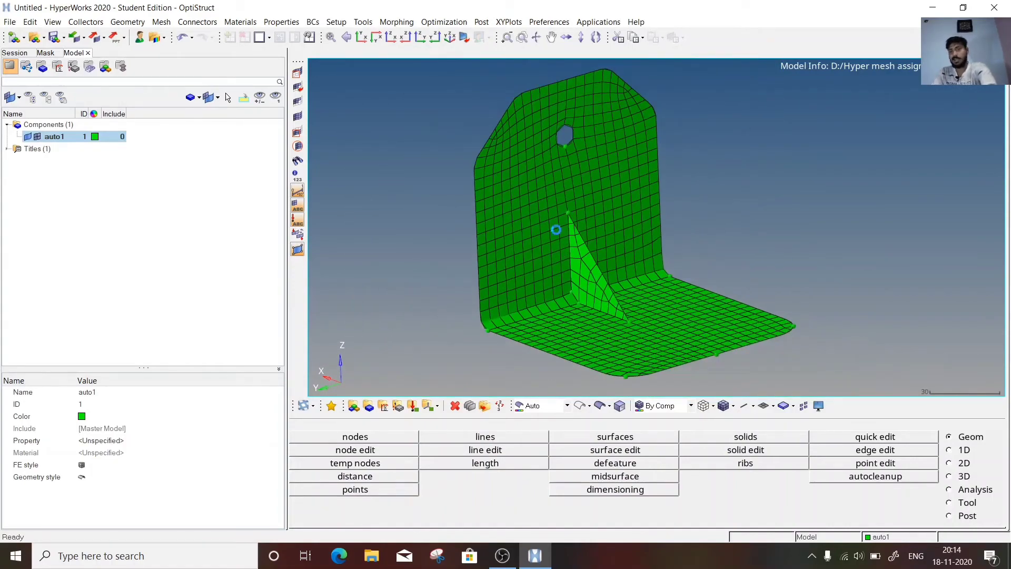
ctrl+drag(553, 254, 623, 233)
ctrl+scroll(584, 228, up, 3)
ctrl+scroll(584, 228, down, 4)
ctrl+drag(616, 295, 574, 305)
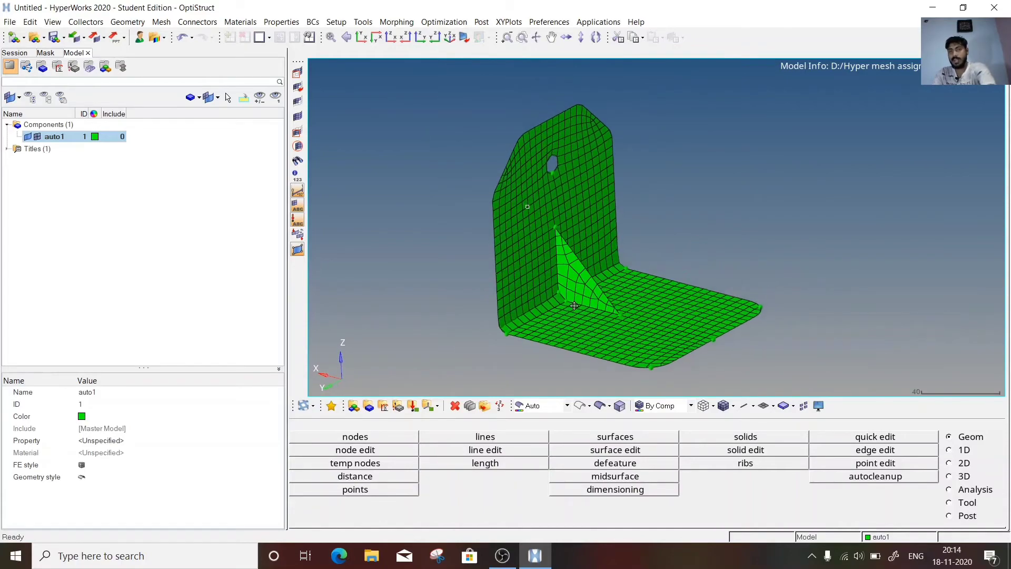
ctrl+scroll(560, 236, up, 3)
ctrl+scroll(552, 245, down, 5)
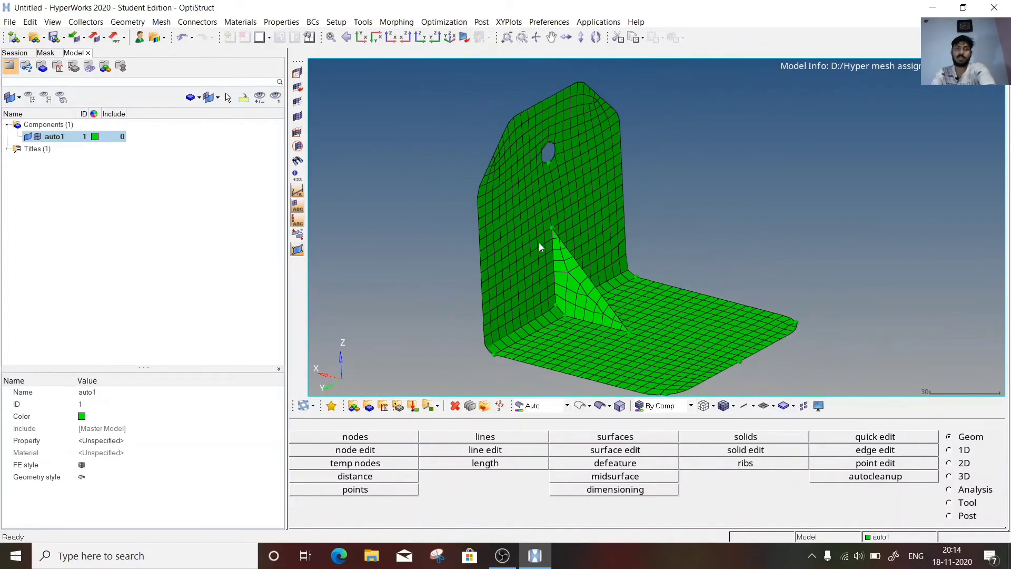
ctrl+drag(510, 235, 546, 235)
ctrl+scroll(512, 212, up, 3)
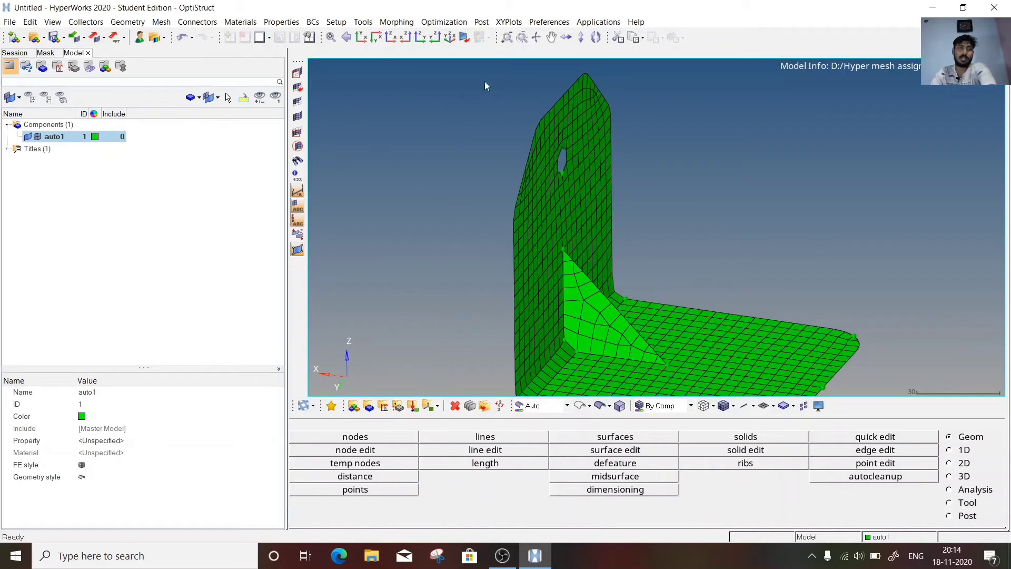
Start the Mask tool for elements and window-select the band of elements across the upright plate around its hole
click(298, 74)
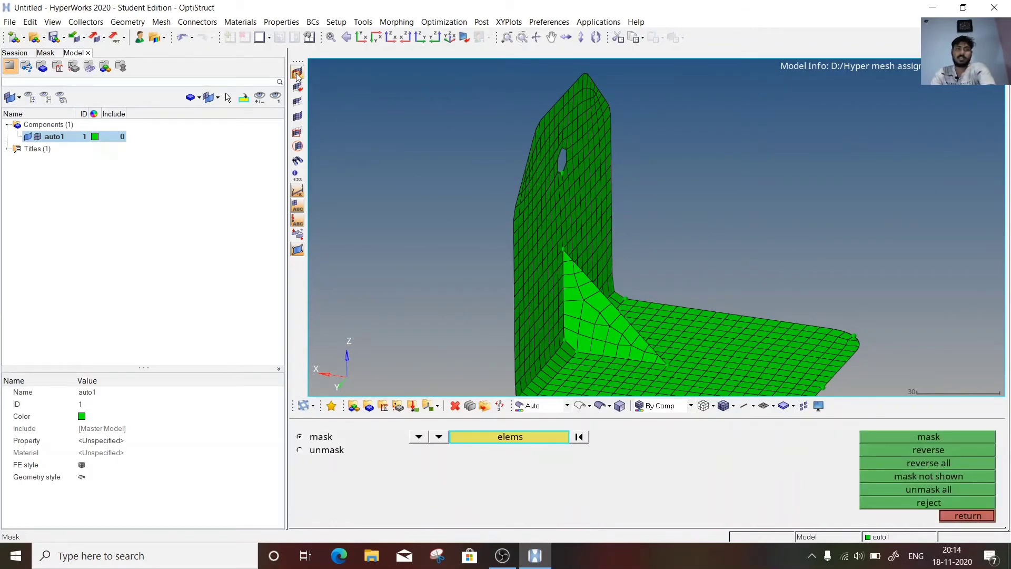
scroll(502, 178, down, 5)
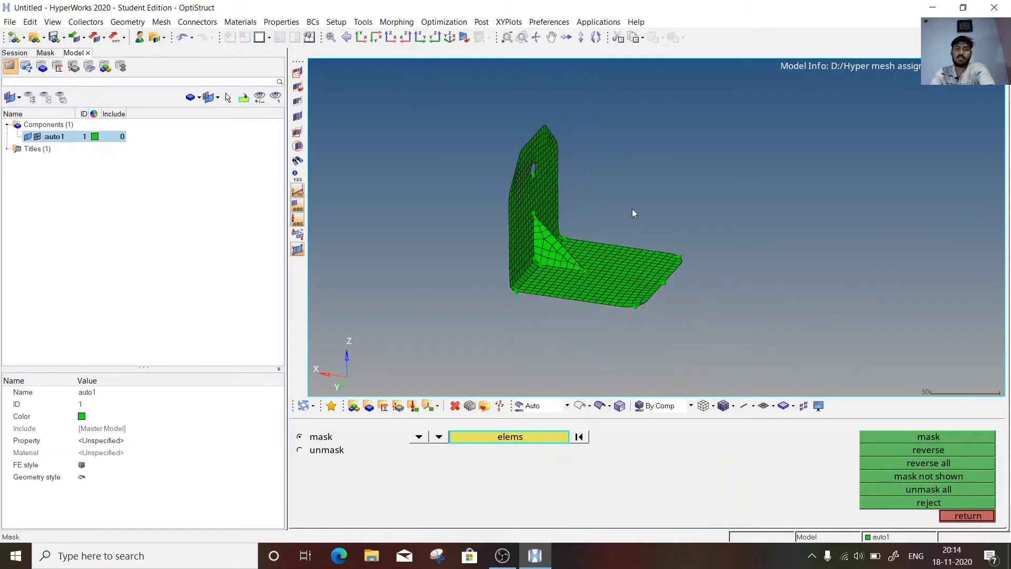
ctrl+drag(541, 222, 513, 226)
scroll(513, 226, up, 5)
scroll(513, 227, down, 5)
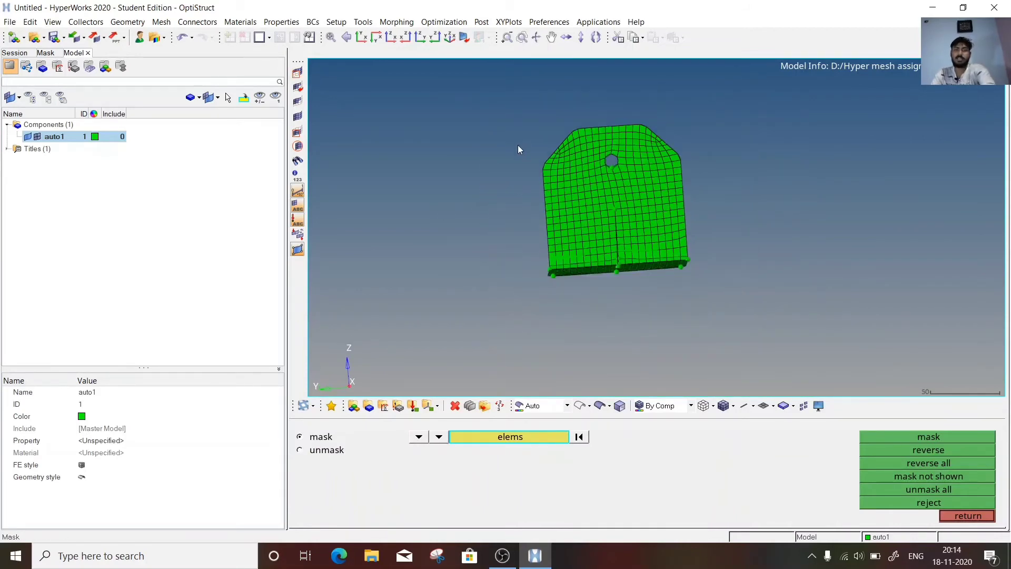
shift+drag(518, 144, 696, 255)
mouse_move(633, 186)
ctrl+mouse_down()
mouse_move(629, 217)
mouse_move(636, 190)
ctrl+mouse_up()
scroll(629, 228, up, 5)
scroll(624, 214, down, 4)
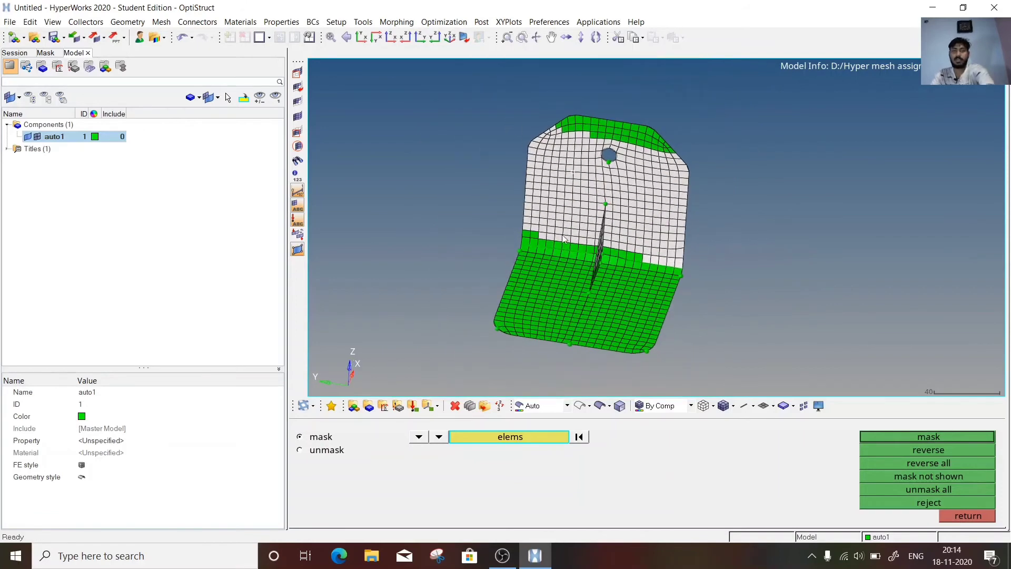
Remove all the selected upright-plate elements from the mask selection with a window deselection
scroll(578, 173, down, 2)
ctrl+drag(576, 168, 577, 183)
scroll(577, 183, up, 3)
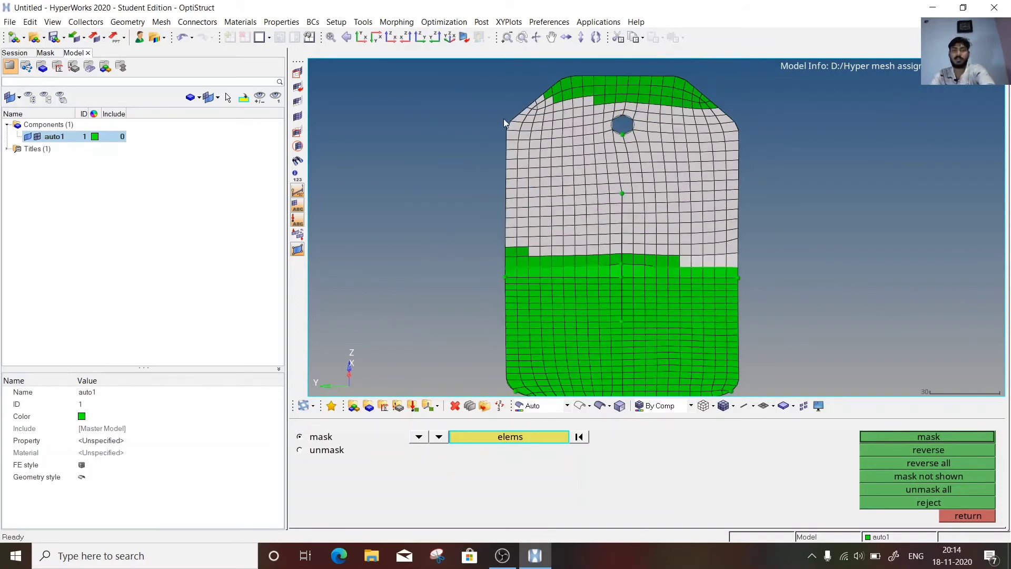
shift+right_drag(490, 93, 794, 281)
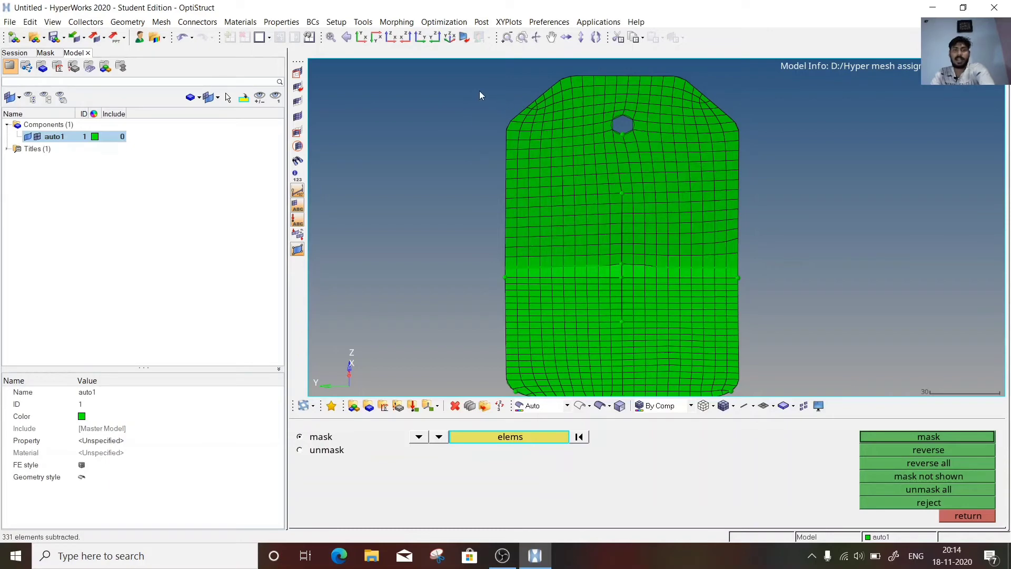
Window-select the block of elements at the upright plate's upper corner beside the hole and mask it
mouse_move(491, 99)
ctrl+mouse_down()
mouse_move(508, 106)
mouse_move(504, 87)
ctrl+mouse_up()
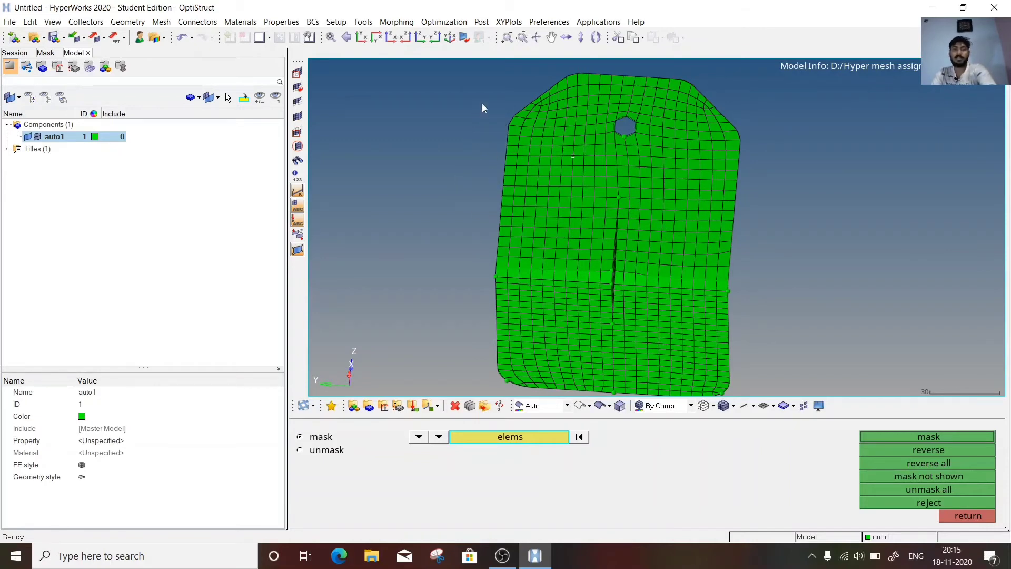
drag(489, 86, 595, 181)
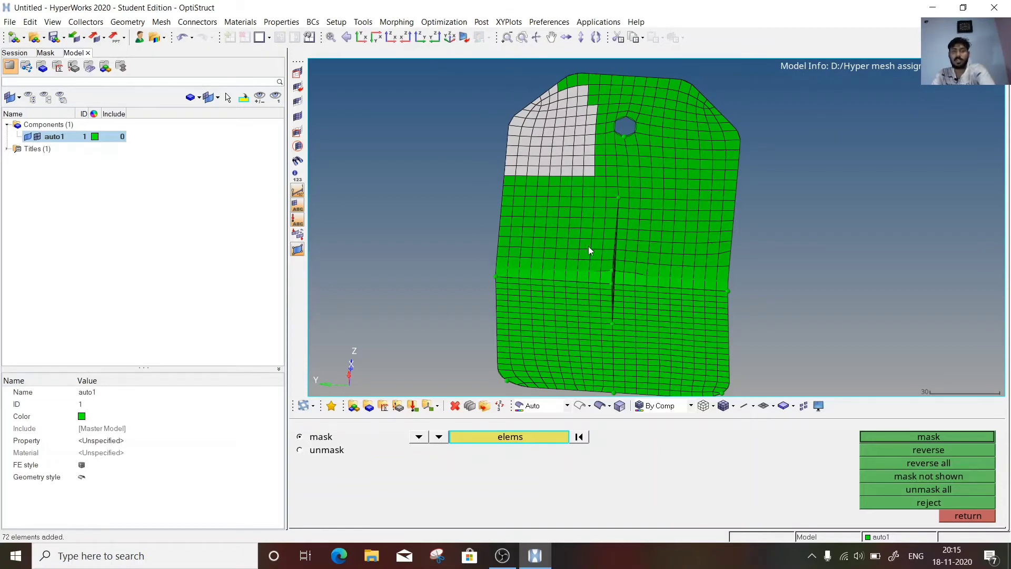
click(649, 196)
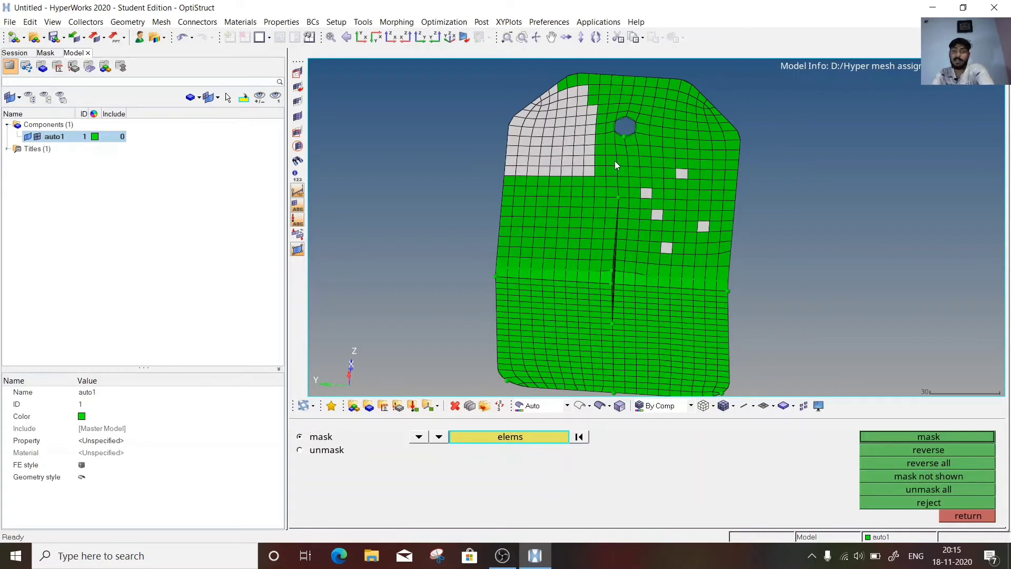
click(926, 440)
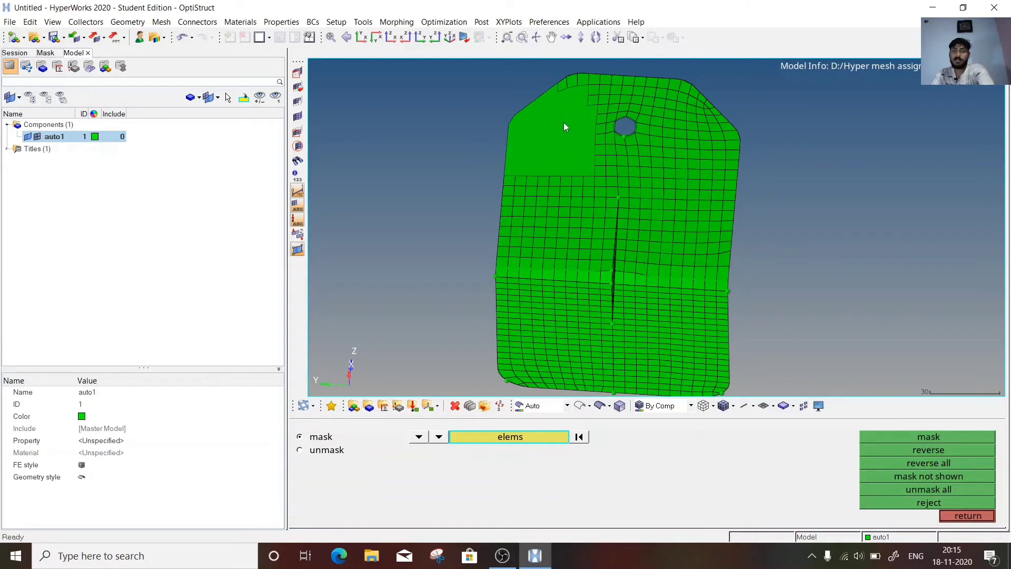
Examine the masked corner of the upright plate and the surrounding mesh from several angles and distances
ctrl+scroll(570, 163, up, 5)
ctrl+scroll(573, 166, down, 6)
mouse_move(757, 251)
ctrl+mouse_down()
mouse_move(762, 198)
mouse_move(721, 214)
ctrl+mouse_up()
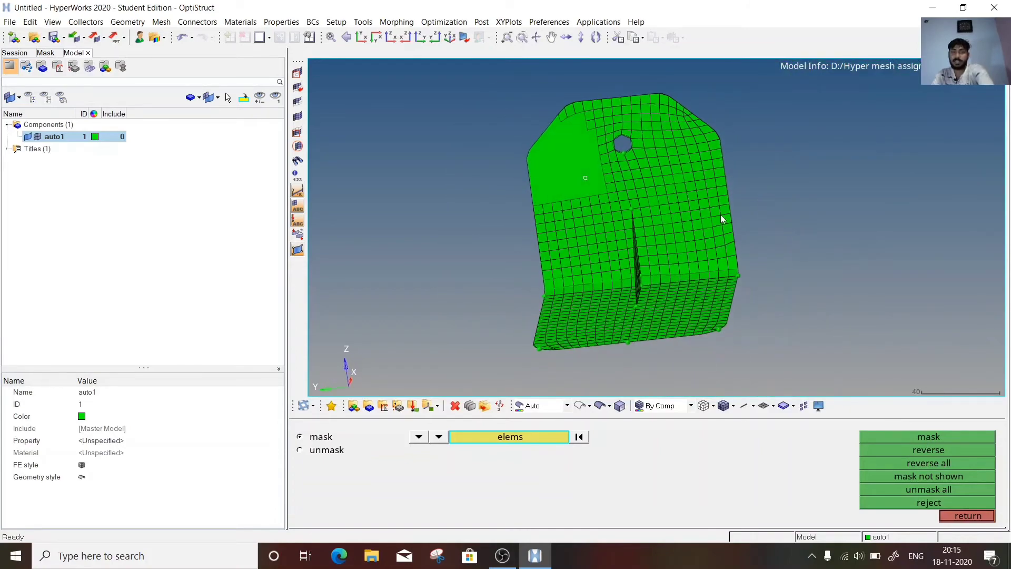
ctrl+scroll(721, 213, up, 3)
ctrl+scroll(637, 266, down, 2)
ctrl+drag(535, 236, 640, 229)
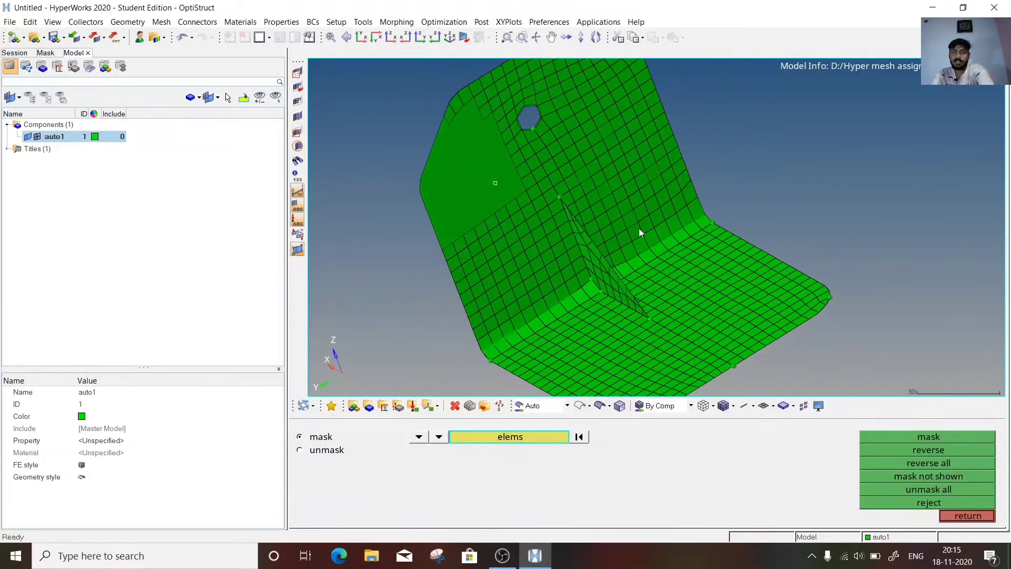
ctrl+scroll(539, 185, up, 2)
ctrl+scroll(457, 233, down, 4)
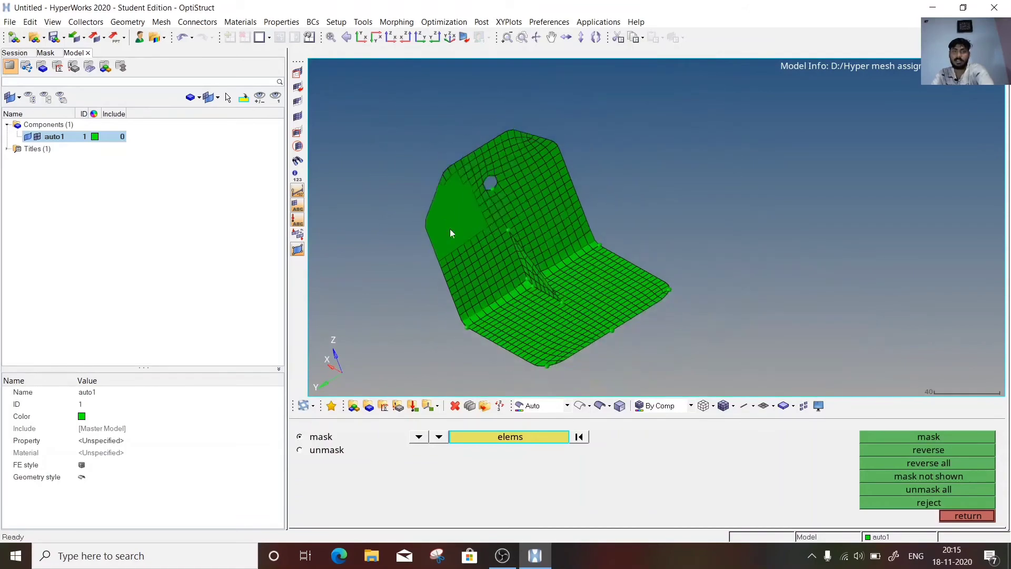
ctrl+drag(450, 228, 475, 177)
ctrl+scroll(452, 202, up, 7)
ctrl+scroll(458, 232, down, 5)
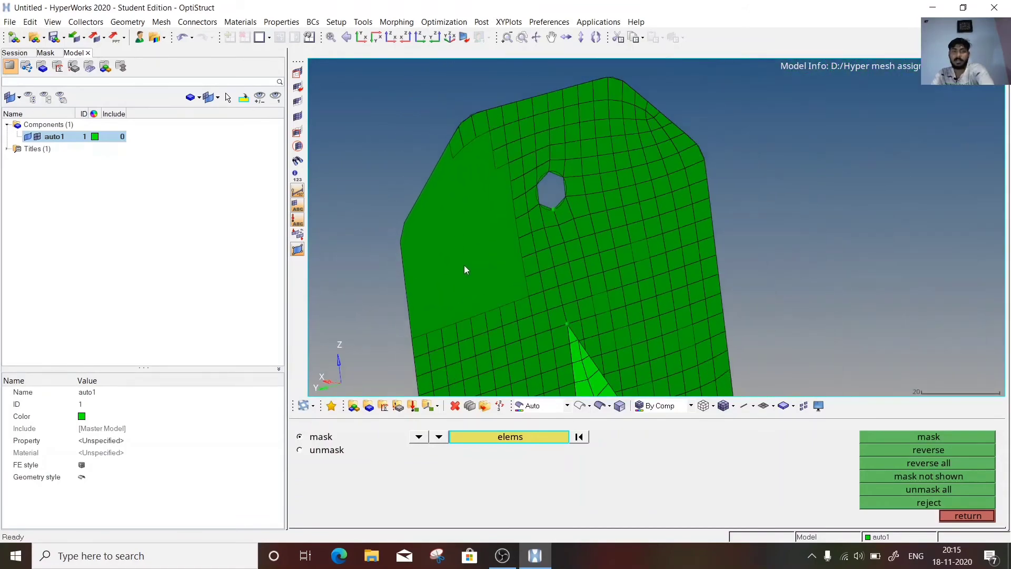
mouse_move(464, 266)
ctrl+mouse_down()
mouse_move(515, 285)
mouse_move(473, 273)
ctrl+mouse_up()
ctrl+scroll(472, 273, up, 6)
ctrl+scroll(472, 271, down, 5)
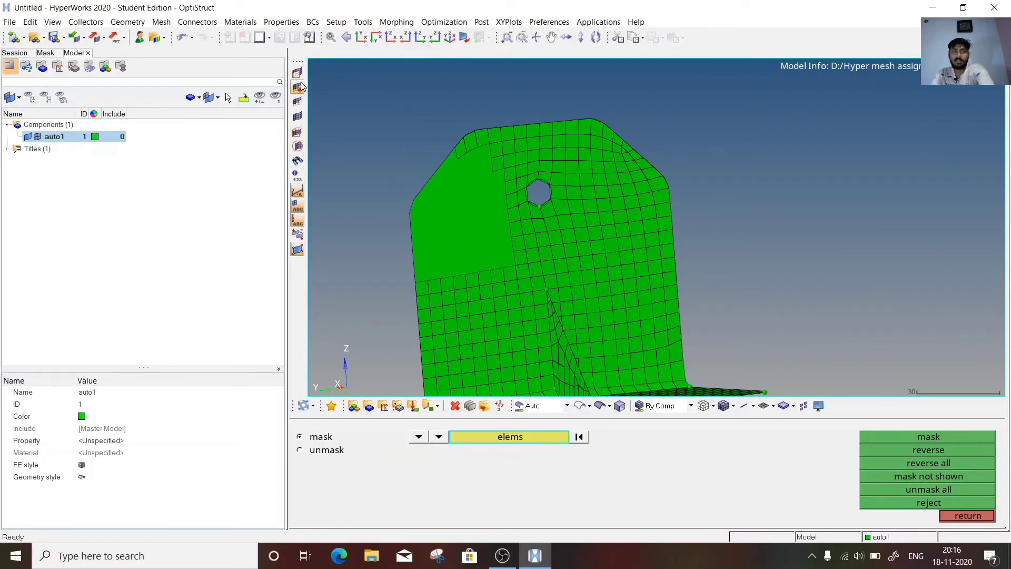
Unmask all elements to restore the full bracket mesh, and check the upright plate
click(298, 116)
ctrl+scroll(580, 183, down, 3)
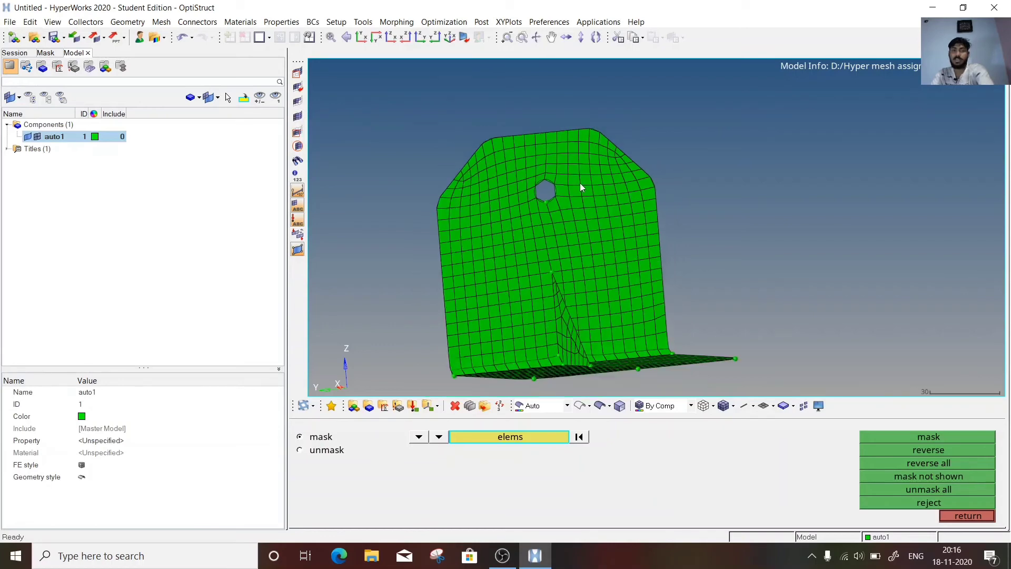
ctrl+drag(664, 210, 601, 216)
ctrl+scroll(625, 250, up, 3)
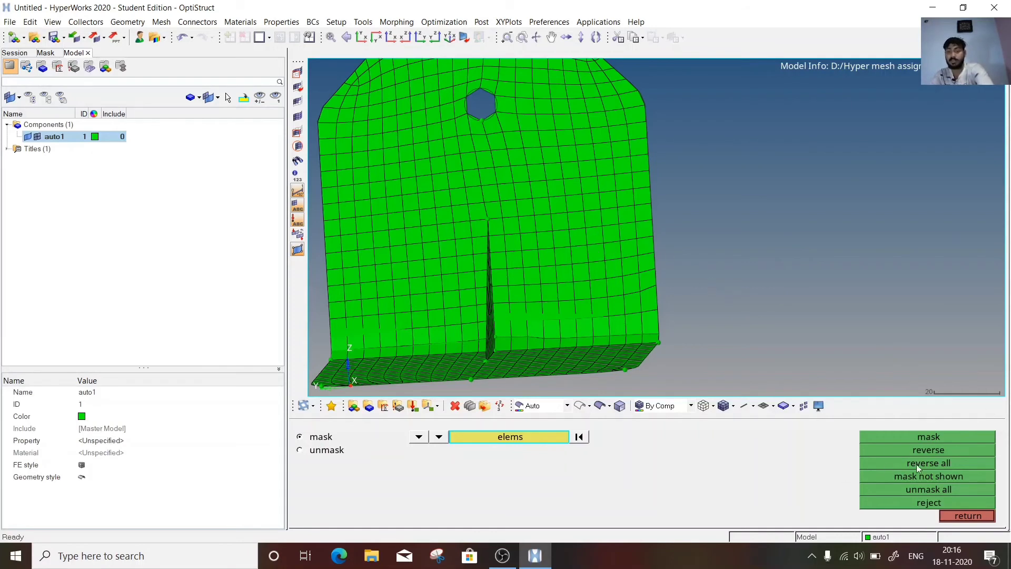
Examine the restored mesh on the whole bracket and look closely at the triangular rib's elements
ctrl+drag(667, 254, 570, 250)
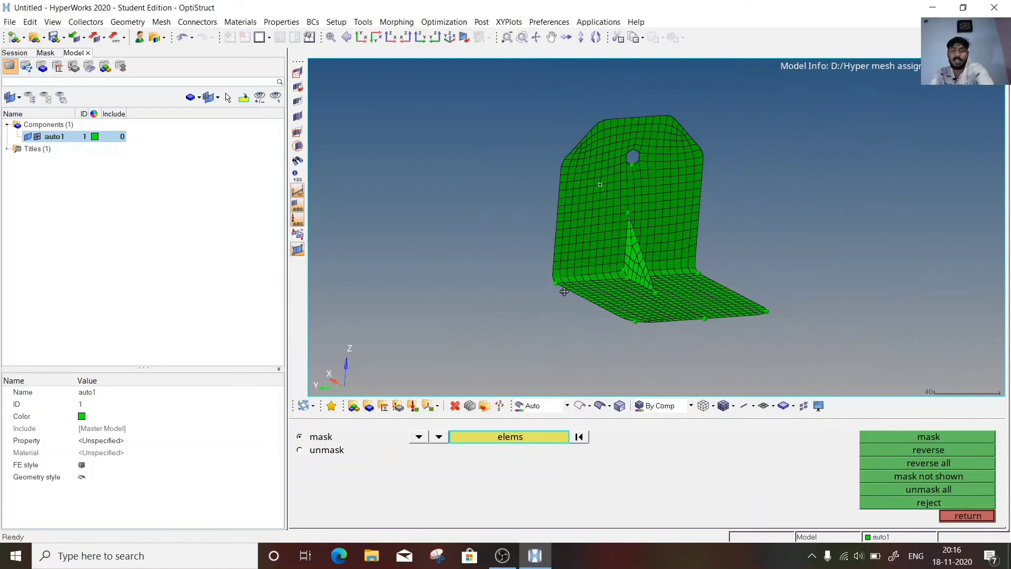
ctrl+drag(564, 292, 631, 290)
ctrl+scroll(623, 246, up, 4)
ctrl+scroll(553, 227, down, 3)
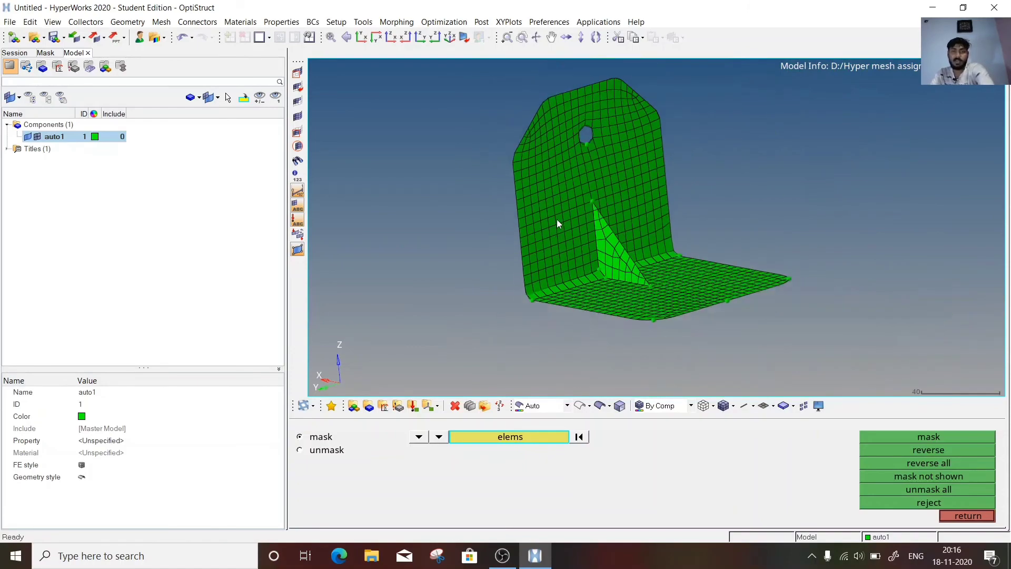
ctrl+drag(557, 219, 580, 228)
ctrl+scroll(579, 229, up, 3)
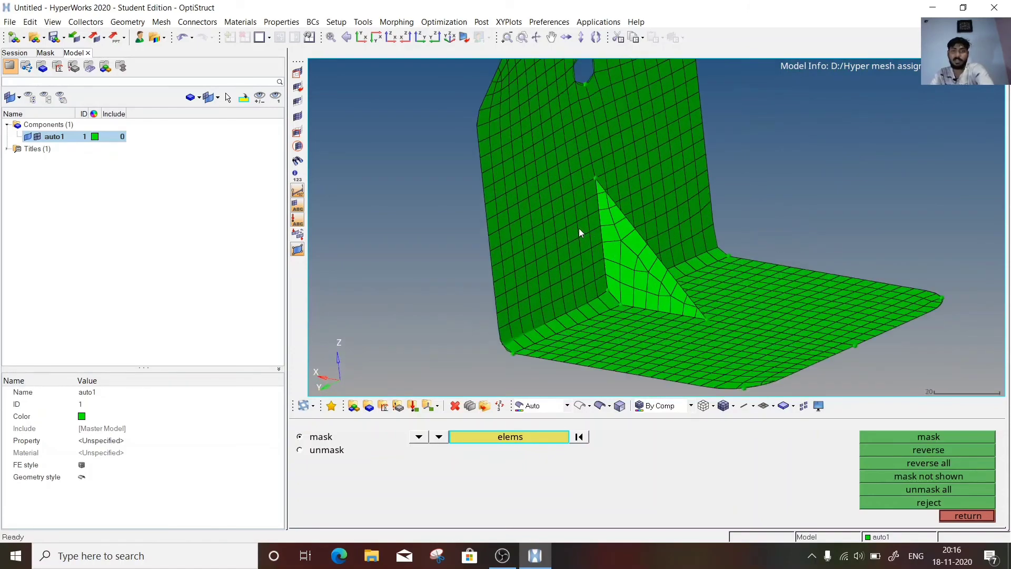
ctrl+scroll(579, 229, up, 3)
ctrl+scroll(574, 258, down, 5)
ctrl+drag(536, 159, 592, 240)
ctrl+scroll(592, 240, up, 5)
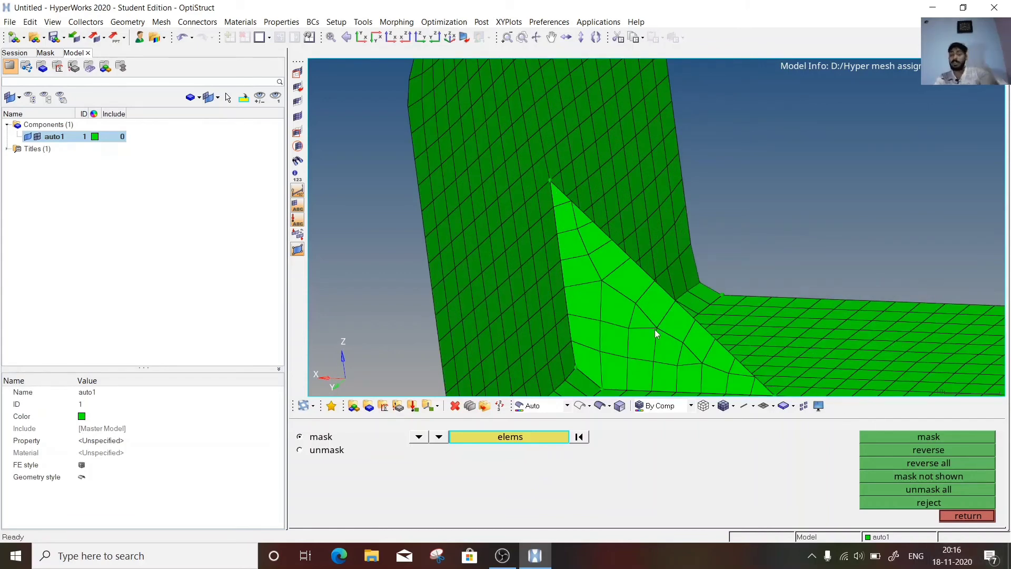
Inspect the bracket mesh from oblique views round to a frontal view showing both the plate and the base
scroll(511, 232, down, 3)
scroll(507, 227, up, 5)
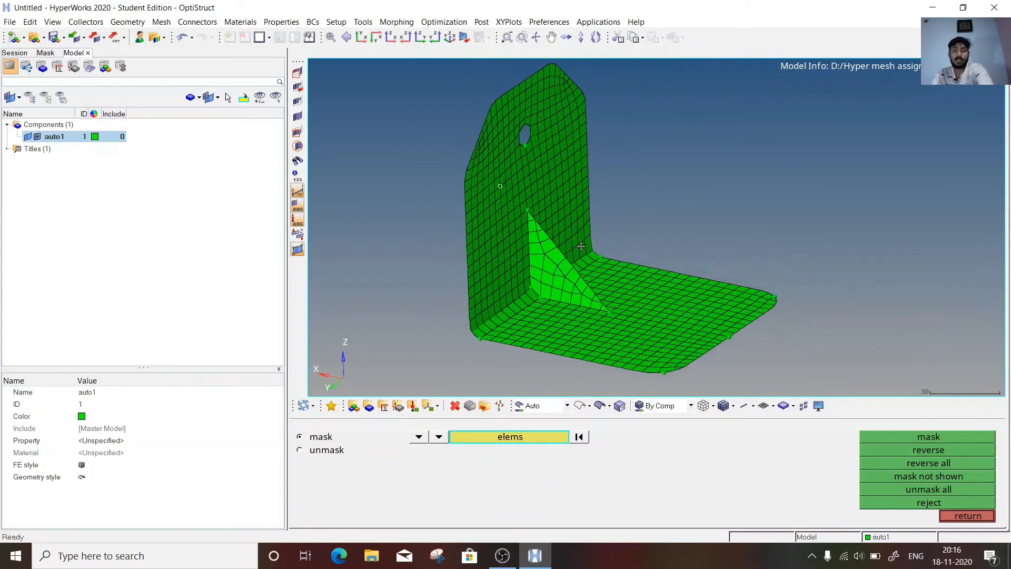
scroll(548, 216, down, 3)
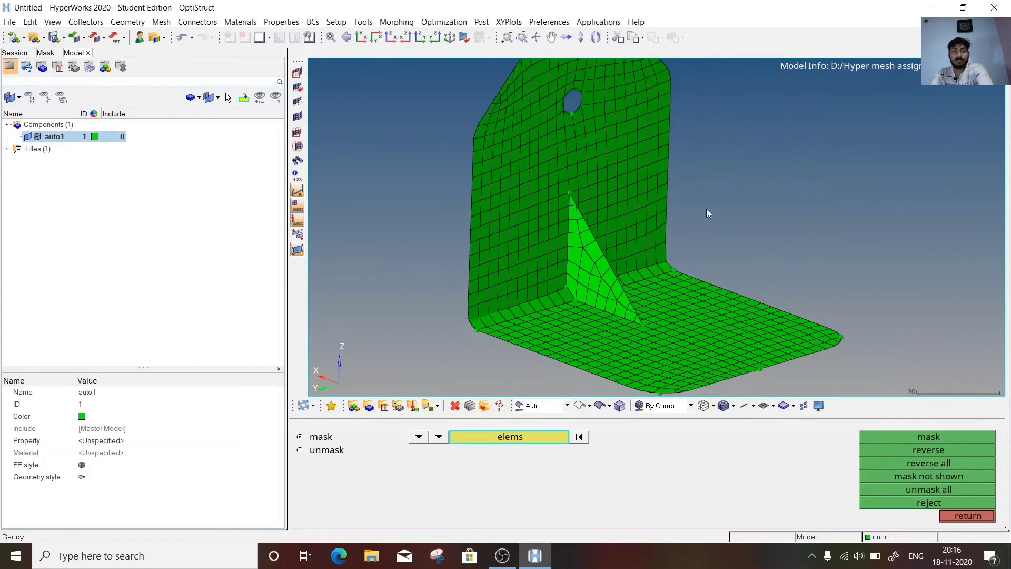
ctrl+drag(709, 214, 618, 214)
scroll(578, 212, down, 5)
scroll(583, 227, up, 3)
ctrl+drag(681, 193, 573, 290)
scroll(605, 228, down, 4)
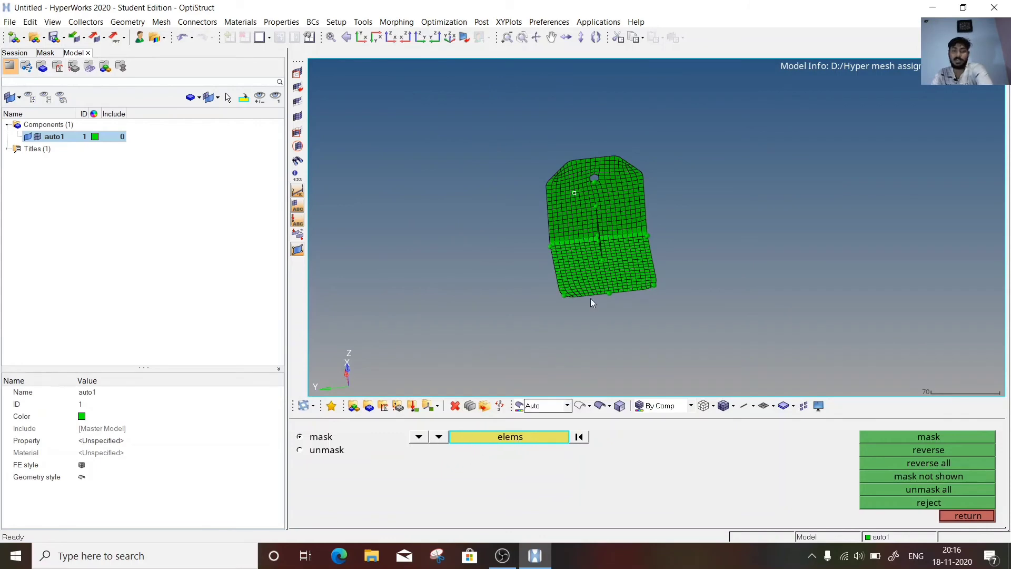
scroll(583, 245, up, 4)
scroll(582, 245, down, 3)
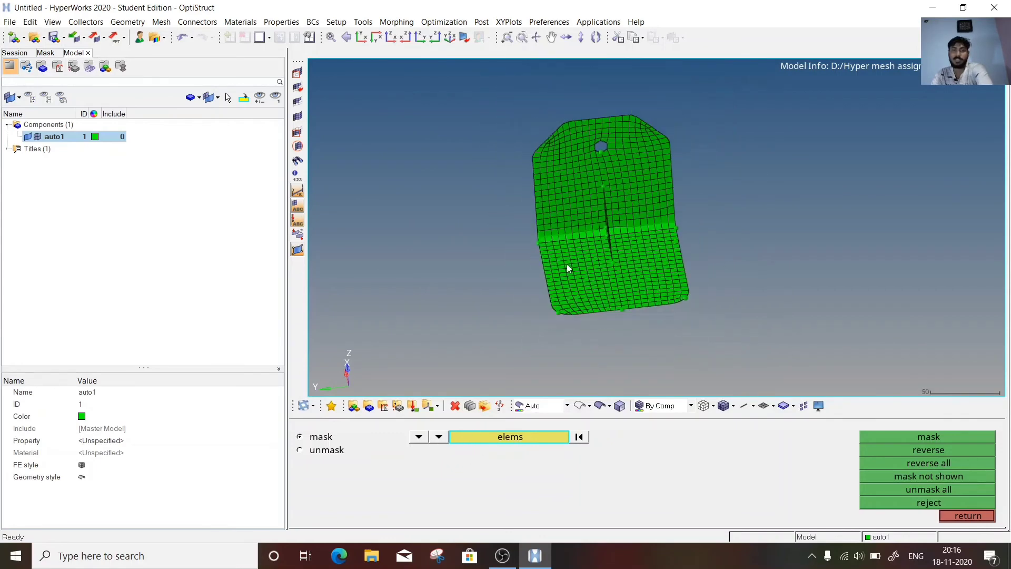
Switch the mask entity type to surfs and hide the auto1 component's elements, leaving its bare surfaces around the rib and base in view
click(420, 438)
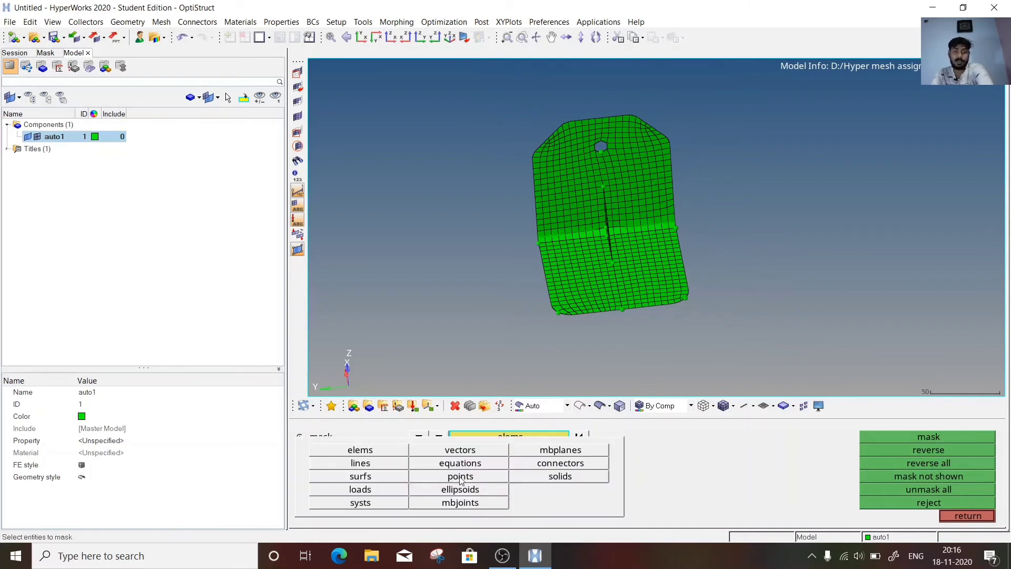
click(360, 476)
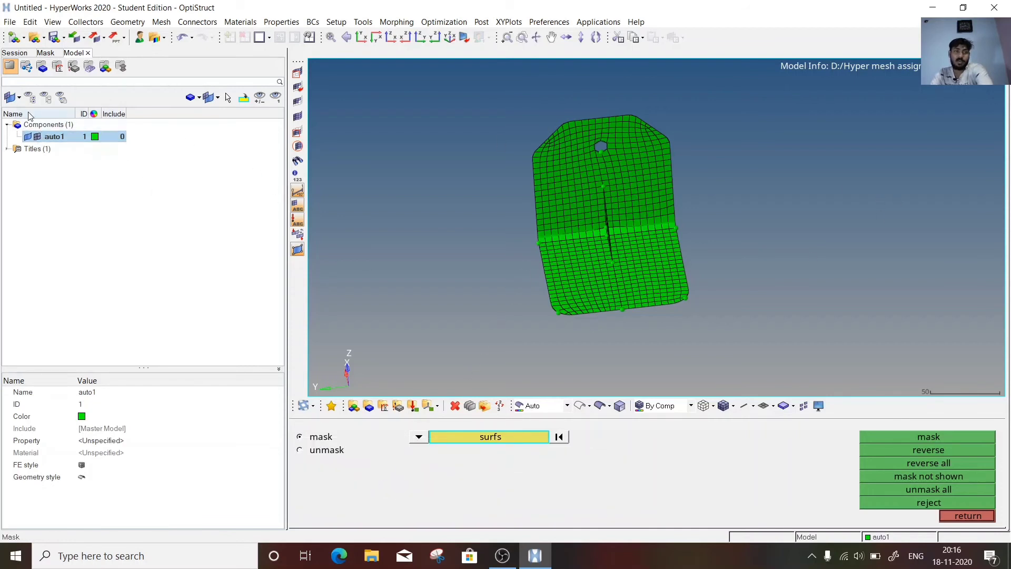
click(37, 136)
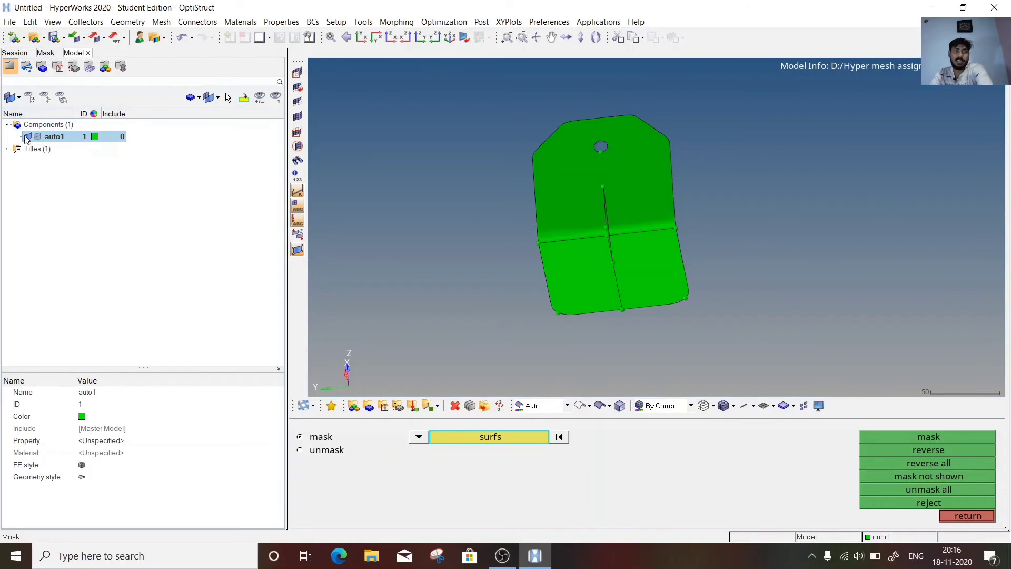
ctrl+scroll(722, 261, up, 5)
ctrl+scroll(606, 254, down, 3)
ctrl+drag(602, 253, 628, 253)
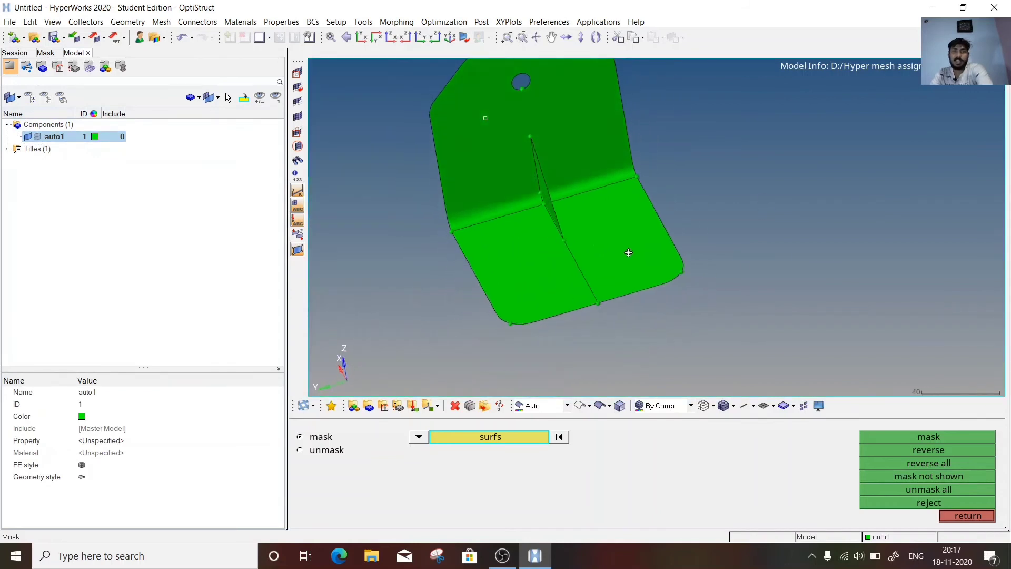
ctrl+scroll(571, 243, up, 5)
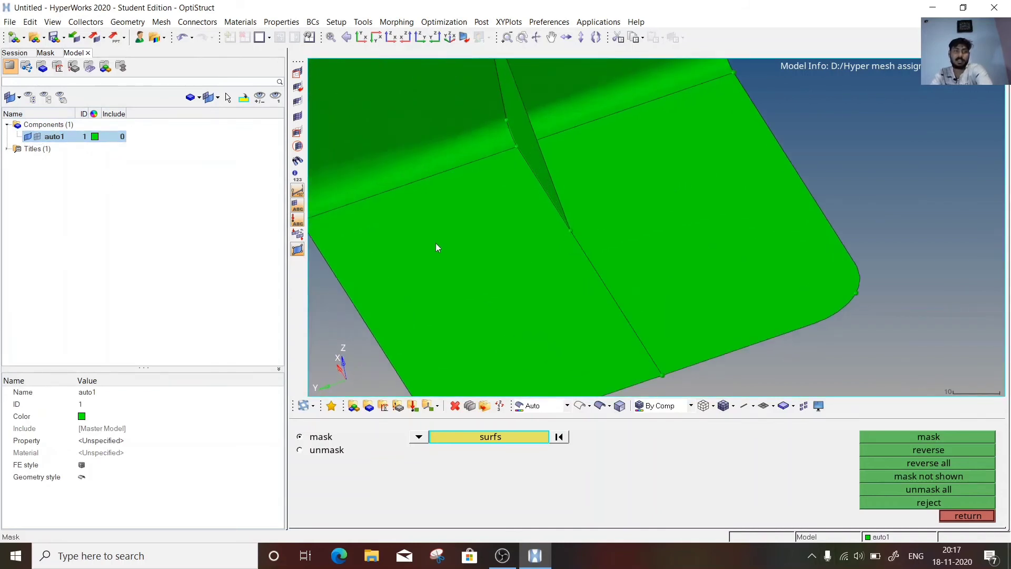
Mask the base surface on the +Y side of the rib, toggling auto1's elements on and off again before masking
ctrl+scroll(437, 245, down, 3)
ctrl+scroll(519, 236, up, 4)
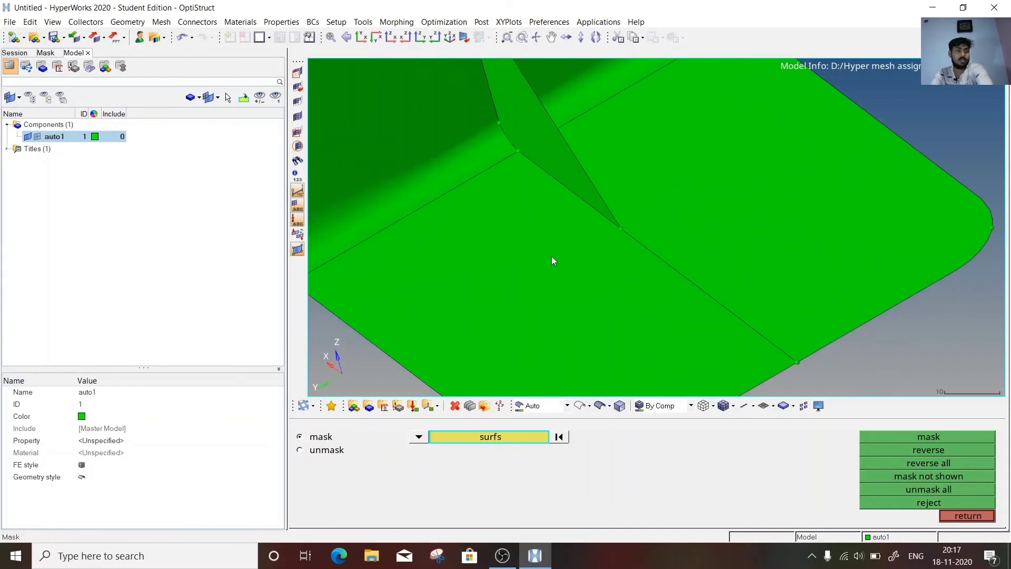
click(468, 254)
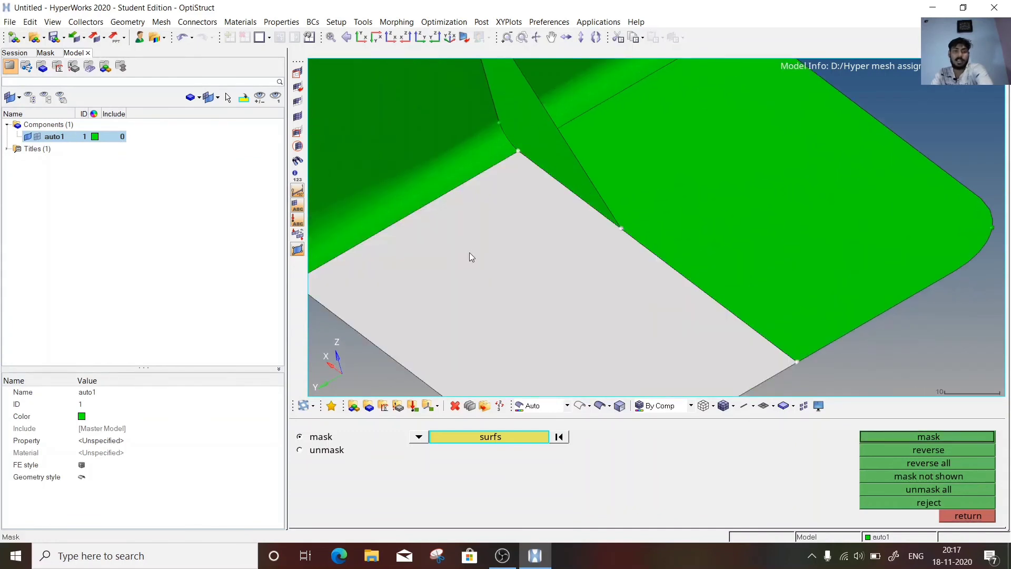
scroll(605, 218, down, 3)
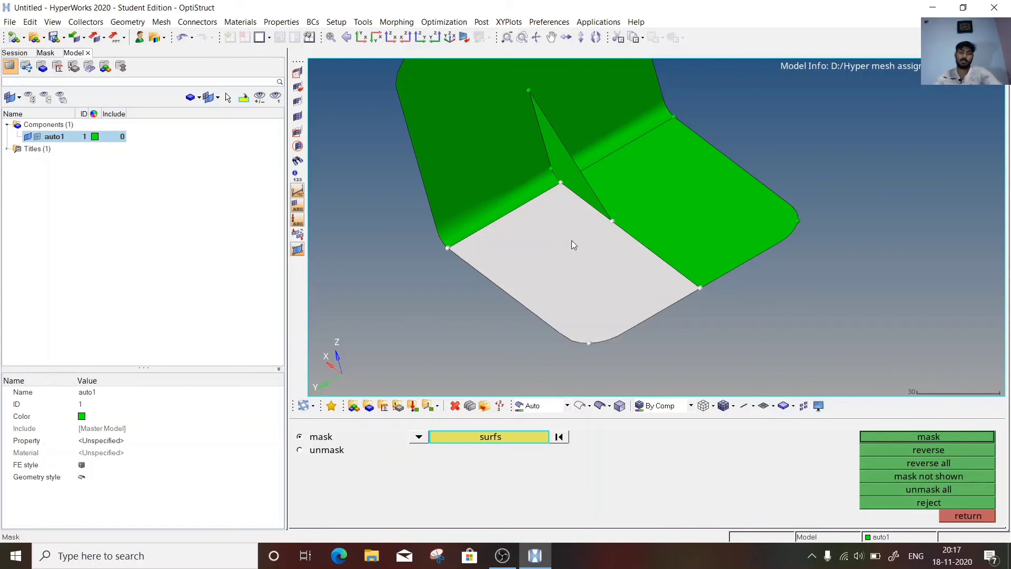
click(38, 137)
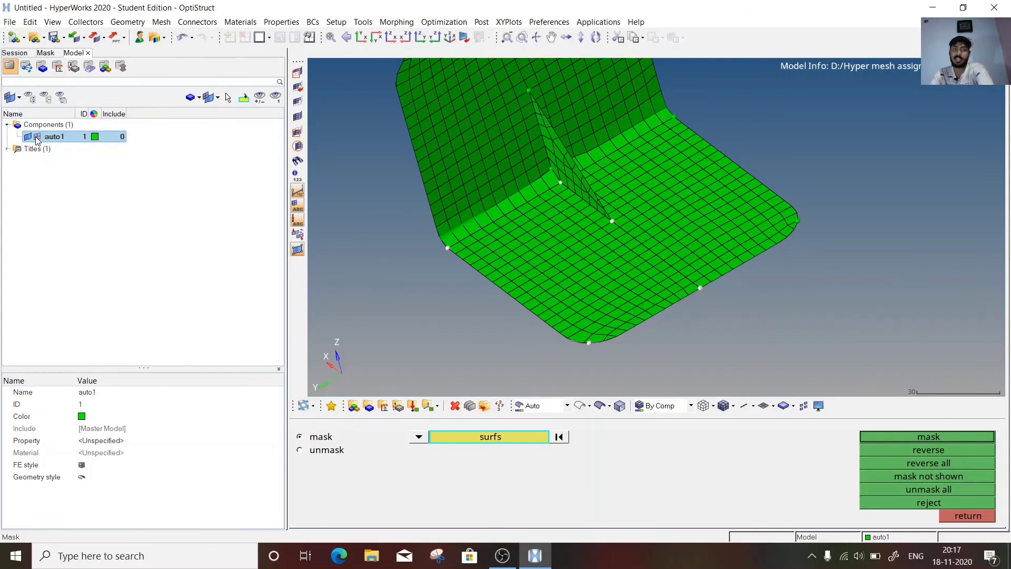
click(37, 138)
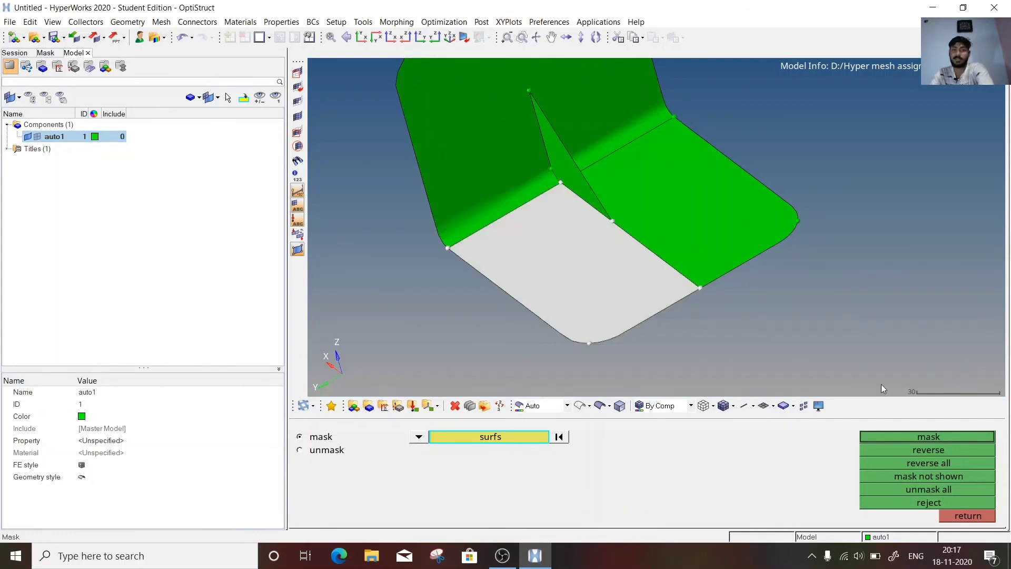
click(937, 436)
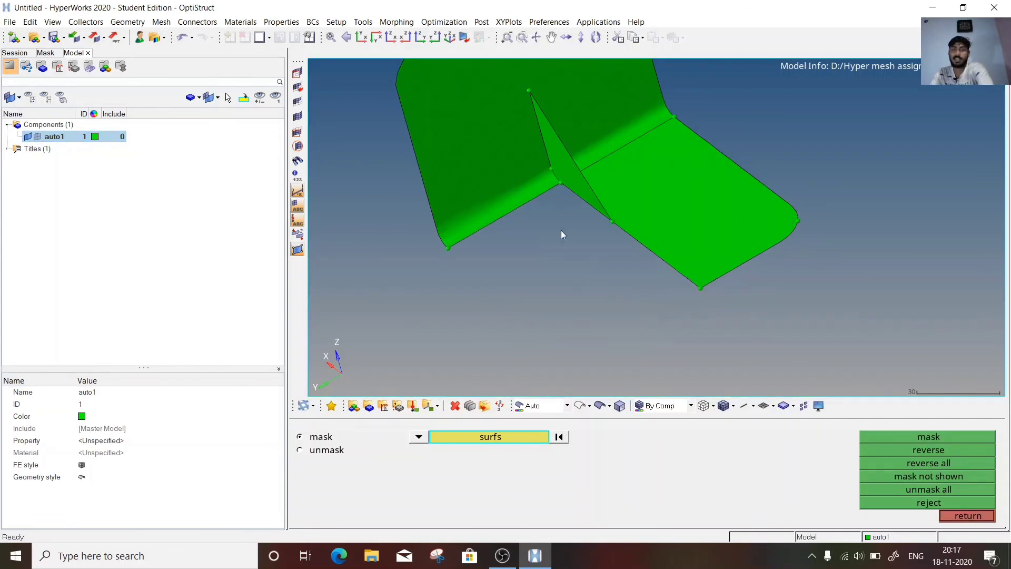
ctrl+drag(561, 230, 552, 163)
ctrl+scroll(527, 236, down, 5)
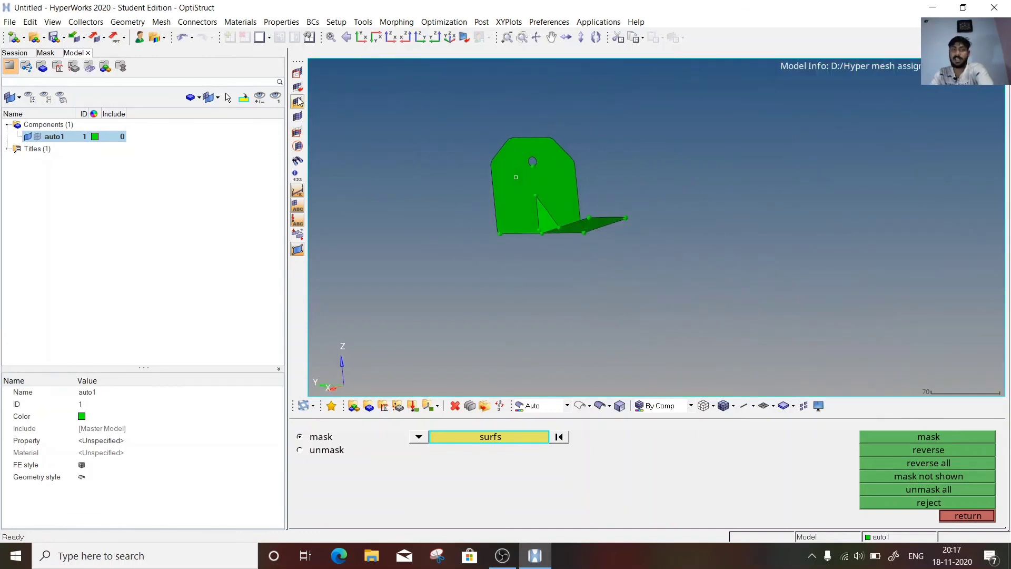
Unmask all surfaces to restore the bracket's complete base
click(929, 489)
ctrl+scroll(616, 207, down, 4)
ctrl+drag(616, 207, 609, 268)
ctrl+scroll(559, 206, up, 7)
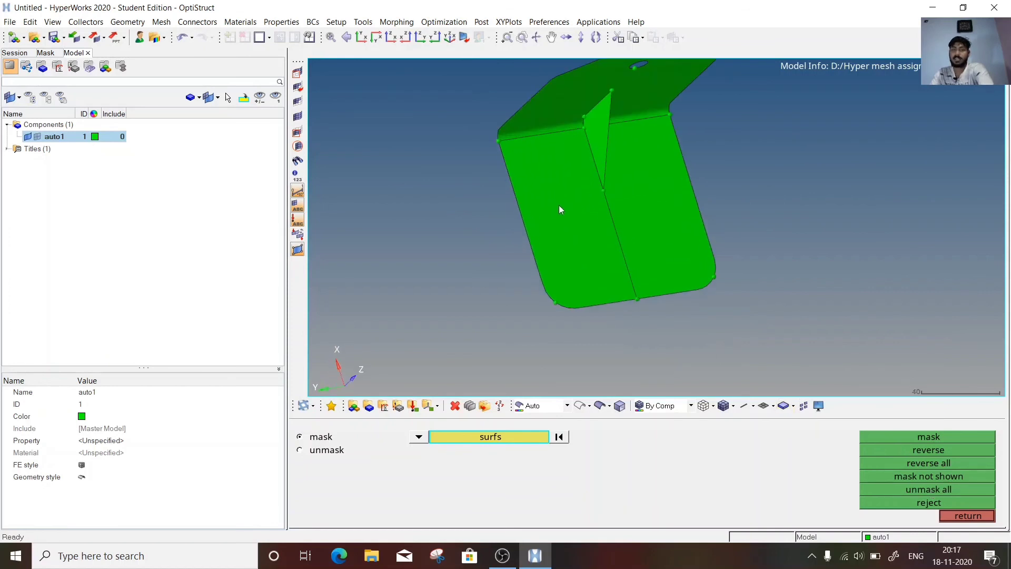
Examine the restored bracket surfaces from above and from oblique views, covering the base, rib and upright plate
ctrl+scroll(559, 205, up, 4)
ctrl+scroll(557, 221, down, 5)
ctrl+drag(555, 235, 599, 220)
ctrl+scroll(599, 220, up, 4)
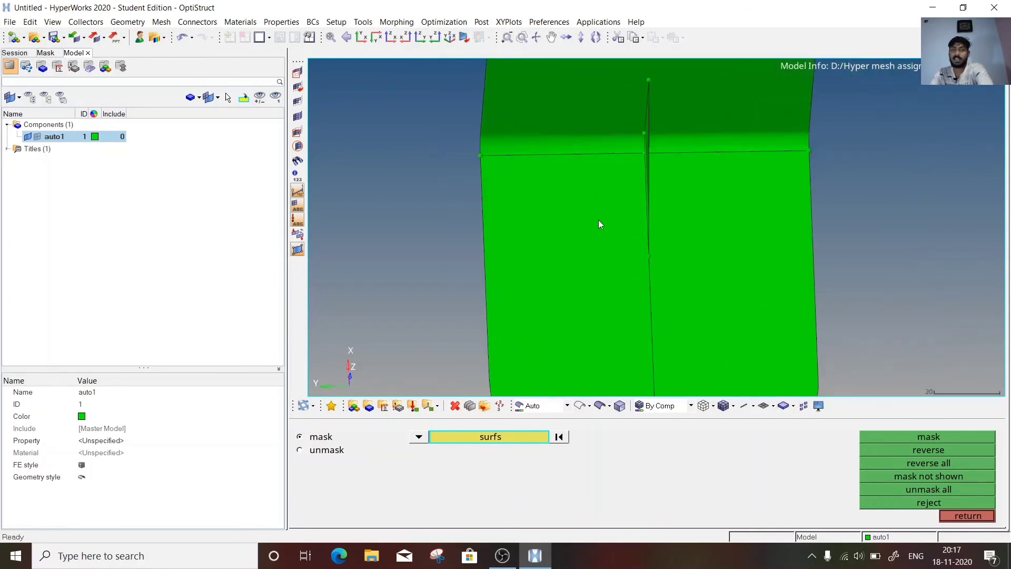
ctrl+scroll(561, 193, down, 4)
mouse_move(557, 190)
ctrl+mouse_down()
mouse_move(662, 191)
mouse_move(577, 232)
mouse_move(586, 213)
mouse_move(576, 200)
mouse_move(534, 246)
mouse_move(533, 210)
mouse_move(570, 240)
ctrl+mouse_up()
ctrl+scroll(577, 231, down, 4)
ctrl+scroll(583, 203, up, 4)
ctrl+scroll(585, 204, down, 4)
ctrl+scroll(501, 257, down, 4)
ctrl+scroll(534, 209, up, 5)
ctrl+scroll(523, 219, down, 1)
ctrl+scroll(524, 219, down, 1)
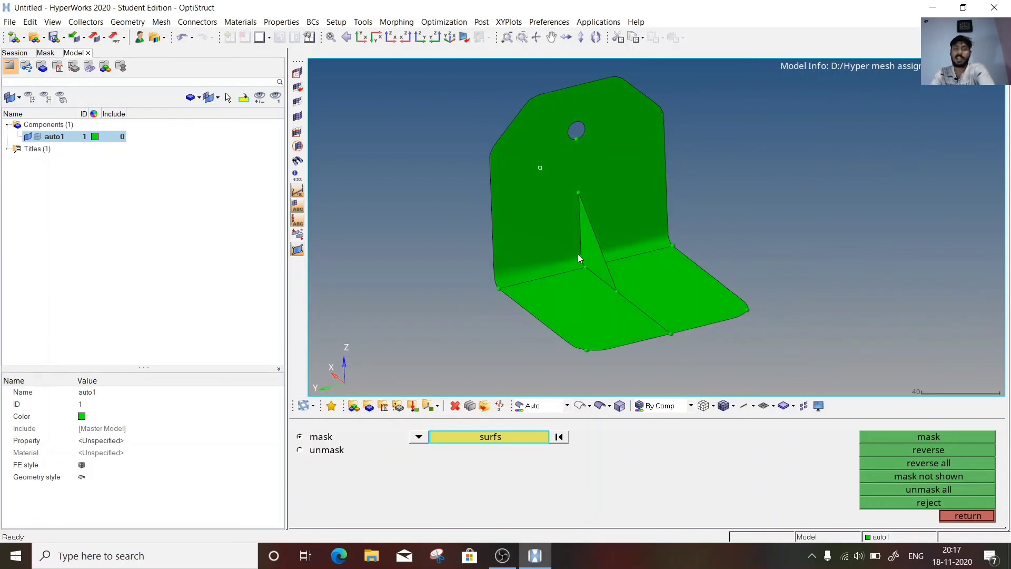